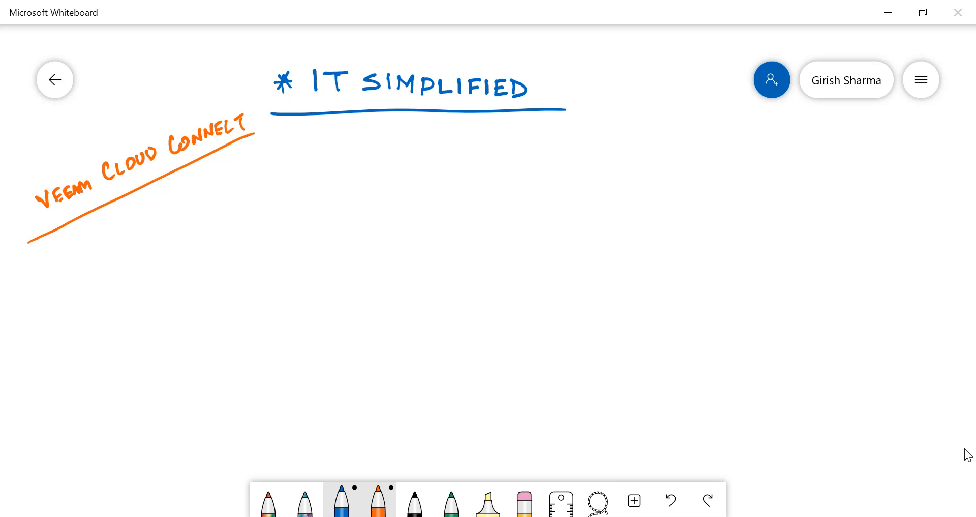
Step: Draw a square on the right side of the board with a leader line labelled VCC
left_click_drag(655, 193, 651, 250)
mouse_move(648, 192)
left_mouse_down()
mouse_move(712, 189)
mouse_move(717, 247)
mouse_move(645, 252)
left_mouse_up()
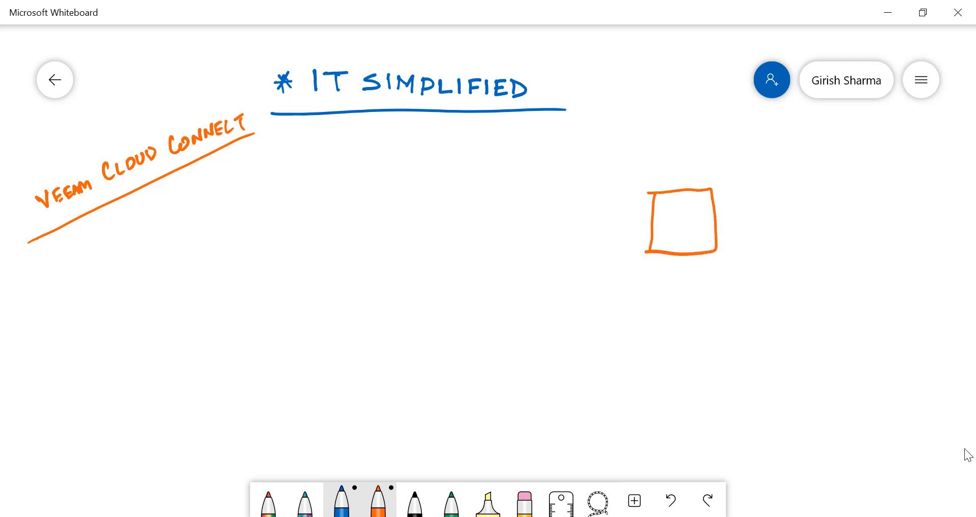
mouse_move(683, 199)
left_mouse_down()
mouse_move(751, 159)
mouse_move(790, 170)
left_mouse_up()
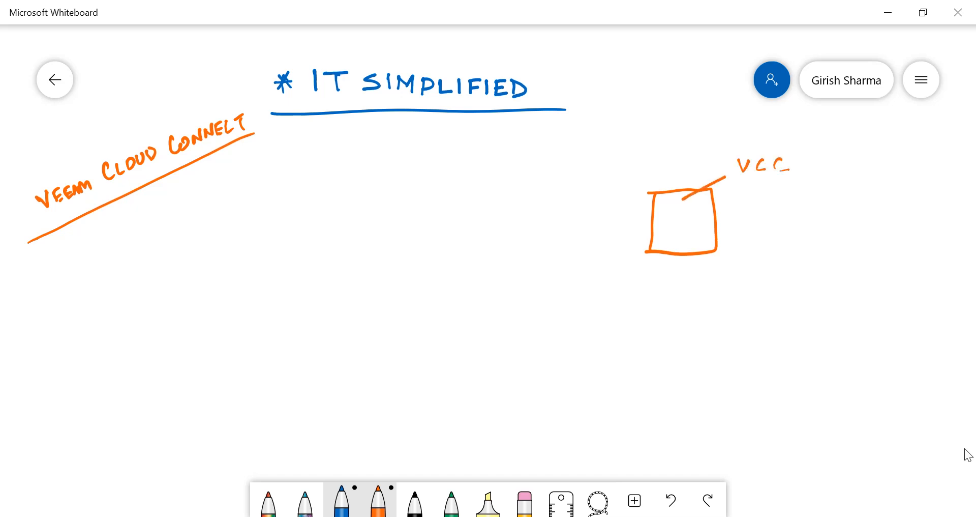
Step: Draw a cloud around the VCC square and a small cylinder attached to the square's right side
mouse_move(531, 300)
left_mouse_down()
mouse_move(817, 278)
mouse_move(504, 250)
mouse_move(615, 167)
mouse_move(762, 138)
mouse_move(847, 214)
mouse_move(827, 283)
left_mouse_up()
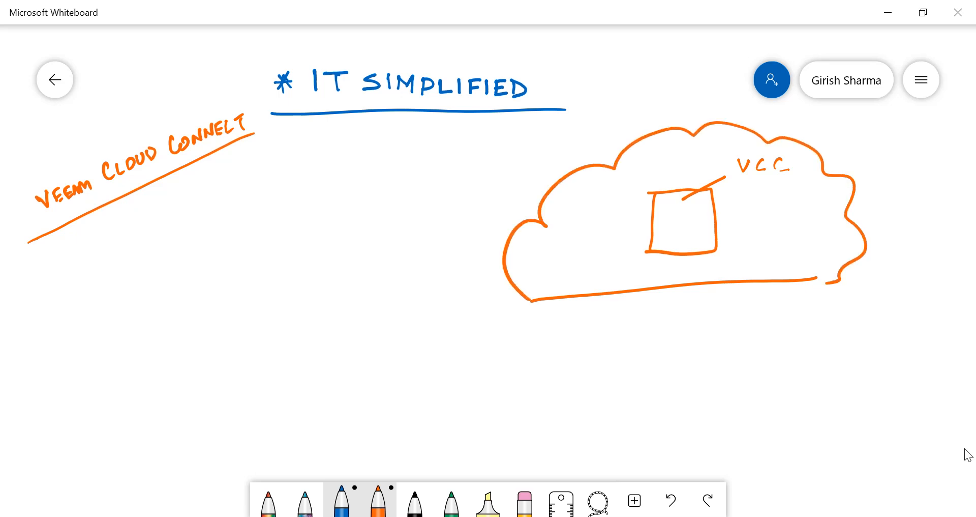
mouse_move(736, 219)
left_mouse_down()
mouse_move(737, 248)
mouse_move(751, 228)
mouse_move(736, 224)
left_mouse_up()
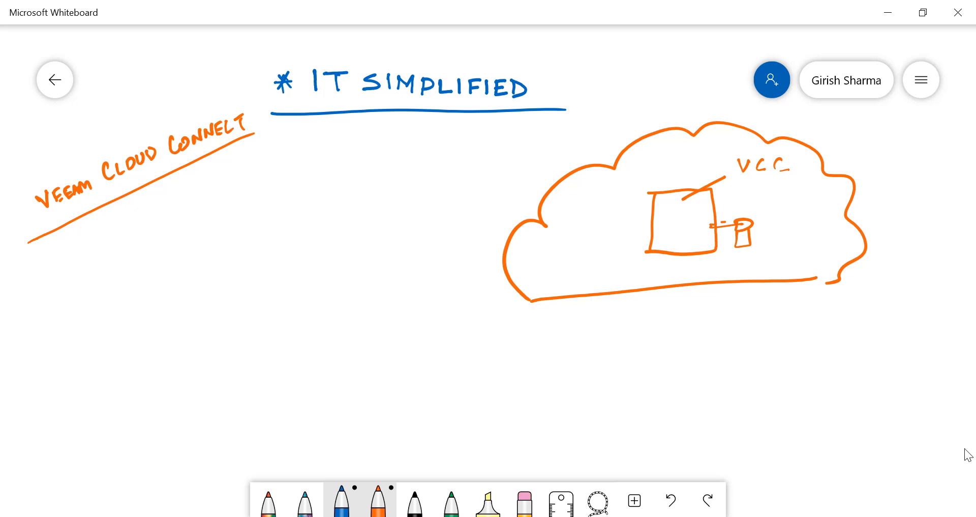
Step: Label the cylinder WAN Tenants and add a circled SP below the cloud
left_click_drag(756, 195, 779, 208)
left_click_drag(773, 204, 785, 210)
left_click_drag(792, 197, 792, 212)
left_click_drag(764, 224, 785, 221)
mouse_move(774, 224)
left_mouse_down()
mouse_move(775, 235)
mouse_move(816, 237)
mouse_move(827, 223)
mouse_move(831, 238)
left_mouse_up()
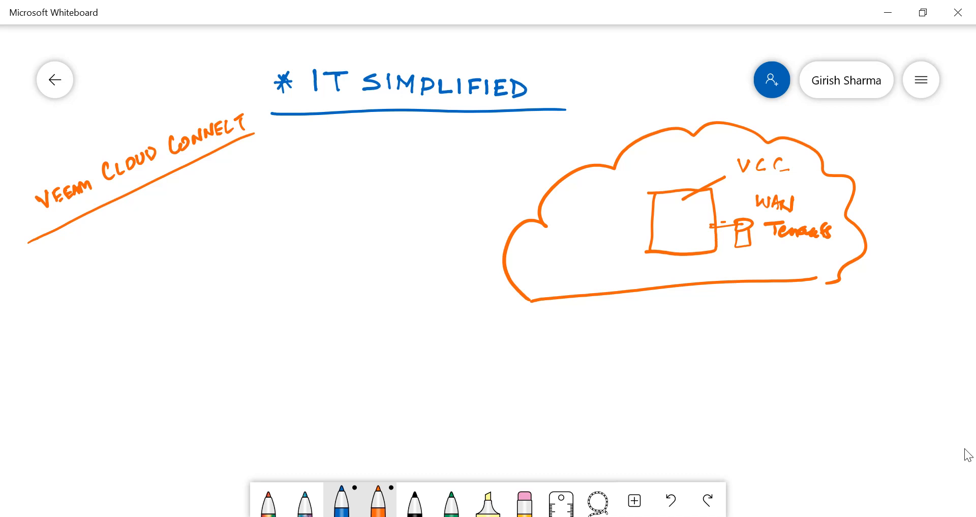
mouse_move(828, 341)
left_mouse_down()
mouse_move(809, 360)
mouse_move(846, 364)
mouse_move(820, 326)
mouse_move(869, 348)
left_mouse_up()
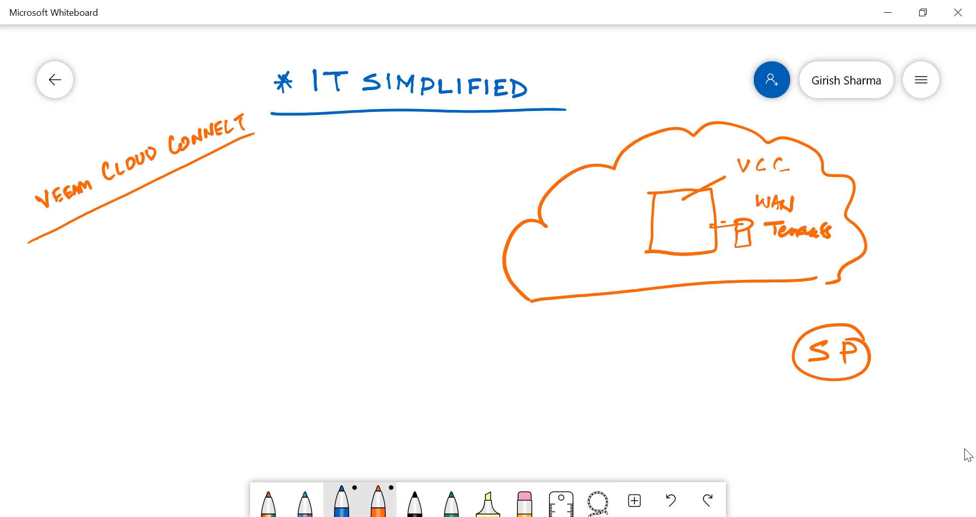
Step: Switch to the first pen and draw three lines from the left converging on the cloud
left_click(269, 501)
left_click_drag(271, 207, 588, 218)
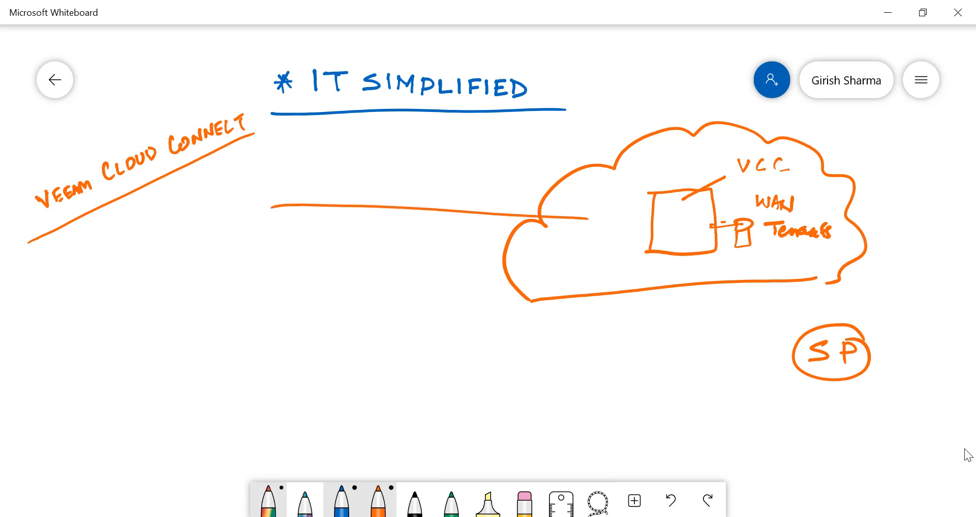
left_click_drag(300, 284, 549, 211)
left_click_drag(283, 291, 552, 211)
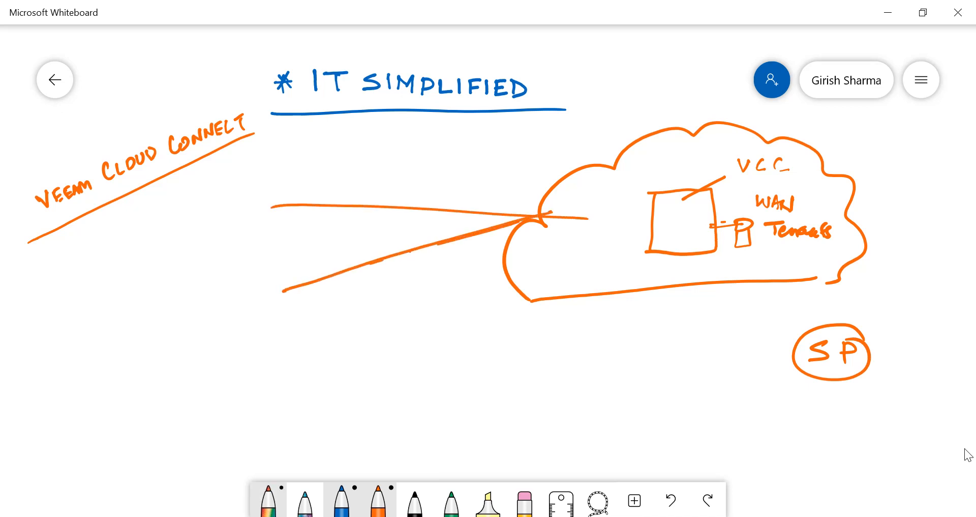
left_click_drag(291, 385, 611, 228)
Step: Draw a circle at the end of each line and label them Ten1, Ten2 and Ten3
mouse_move(237, 178)
left_mouse_down()
mouse_move(226, 234)
mouse_move(240, 177)
mouse_move(268, 162)
left_mouse_up()
mouse_move(270, 156)
left_mouse_down()
mouse_move(286, 154)
mouse_move(277, 175)
left_mouse_up()
mouse_move(282, 166)
left_mouse_down()
mouse_move(301, 160)
mouse_move(304, 172)
left_mouse_up()
left_click_drag(312, 150, 309, 156)
mouse_move(238, 259)
left_mouse_down()
mouse_move(222, 291)
mouse_move(240, 257)
left_mouse_up()
mouse_move(137, 265)
left_mouse_down()
mouse_move(159, 255)
mouse_move(170, 269)
mouse_move(205, 254)
mouse_move(155, 284)
left_mouse_up()
mouse_move(307, 375)
left_mouse_down()
mouse_move(244, 383)
mouse_move(307, 374)
left_mouse_up()
mouse_move(121, 367)
left_mouse_down()
mouse_move(152, 355)
mouse_move(133, 381)
left_mouse_up()
left_click_drag(152, 375, 194, 379)
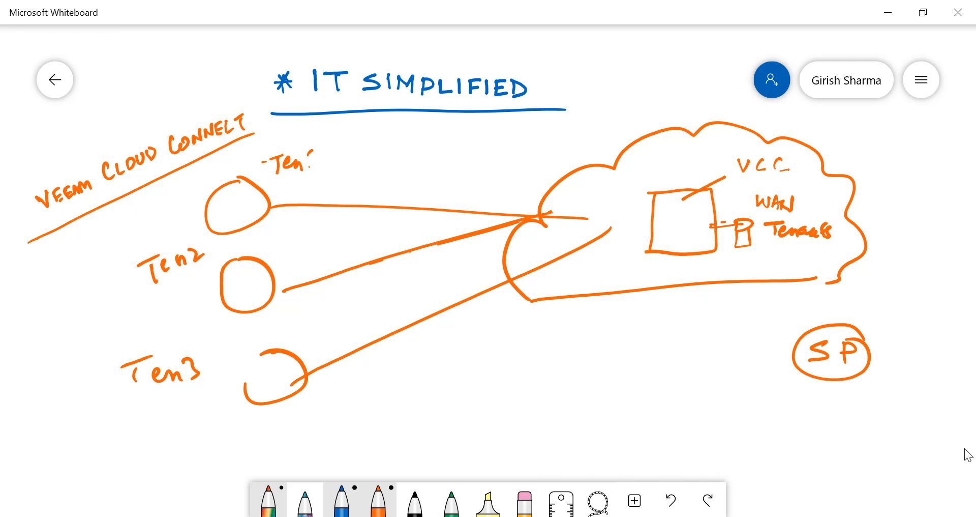
Step: Draw a small box labelled VBR beside each of the three tenant circles
mouse_move(276, 199)
left_mouse_down()
mouse_move(304, 197)
mouse_move(302, 223)
left_mouse_up()
mouse_move(318, 190)
left_mouse_down()
mouse_move(318, 203)
mouse_move(328, 204)
mouse_move(345, 185)
left_mouse_up()
mouse_move(283, 256)
left_mouse_down()
mouse_move(304, 254)
mouse_move(302, 276)
left_mouse_up()
mouse_move(300, 256)
left_mouse_down()
mouse_move(303, 274)
mouse_move(324, 243)
mouse_move(333, 242)
mouse_move(331, 254)
mouse_move(346, 243)
mouse_move(350, 255)
left_mouse_up()
mouse_move(305, 320)
left_mouse_down()
mouse_move(306, 333)
mouse_move(328, 343)
mouse_move(307, 345)
left_mouse_up()
mouse_move(287, 307)
left_mouse_down()
mouse_move(308, 320)
mouse_move(309, 303)
left_mouse_up()
left_click_drag(309, 304, 324, 315)
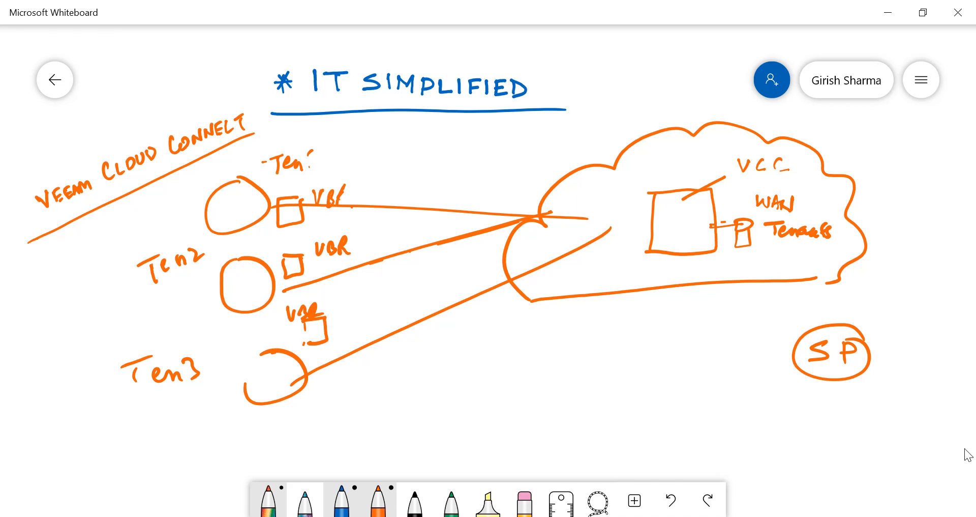
Step: Write WAN under the second tenant's VBR label and retouch the VCC label
left_click_drag(331, 261, 374, 259)
mouse_move(762, 160)
left_mouse_down()
mouse_move(759, 171)
mouse_move(784, 171)
left_mouse_up()
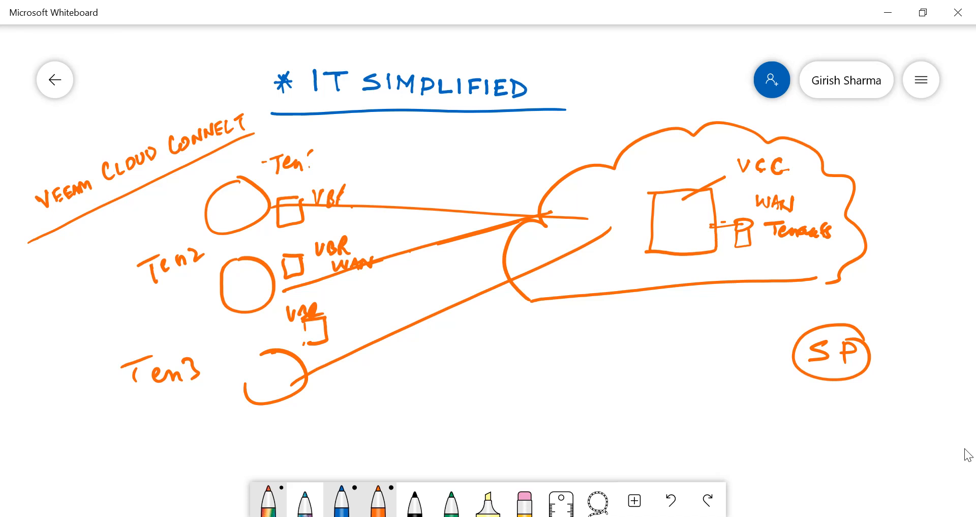
Step: Mark an x inside each tenant circle and inside the VCC square
mouse_move(684, 234)
left_mouse_down()
mouse_move(693, 245)
mouse_move(684, 246)
left_mouse_up()
left_click_drag(258, 284, 262, 295)
left_click_drag(262, 286, 255, 294)
left_click_drag(237, 202, 236, 218)
mouse_move(279, 369)
left_mouse_down()
mouse_move(288, 385)
mouse_move(252, 381)
left_mouse_up()
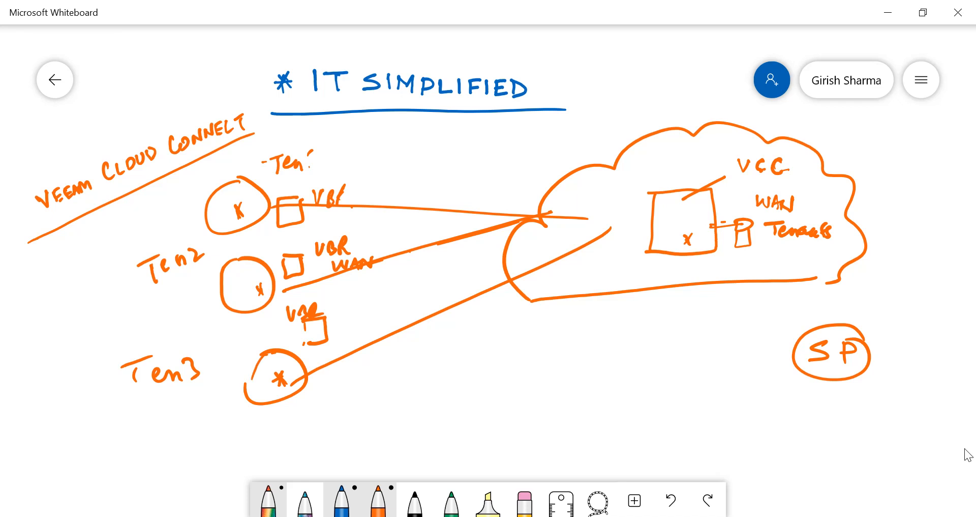
Step: Write Client below Ten3 and circle it
mouse_move(111, 426)
left_mouse_down()
mouse_move(100, 437)
mouse_move(114, 444)
left_mouse_up()
left_click_drag(129, 425, 127, 445)
mouse_move(138, 430)
left_mouse_down()
mouse_move(137, 446)
mouse_move(163, 444)
left_mouse_up()
mouse_move(172, 425)
left_mouse_down()
mouse_move(169, 445)
mouse_move(185, 437)
mouse_move(150, 408)
left_mouse_up()
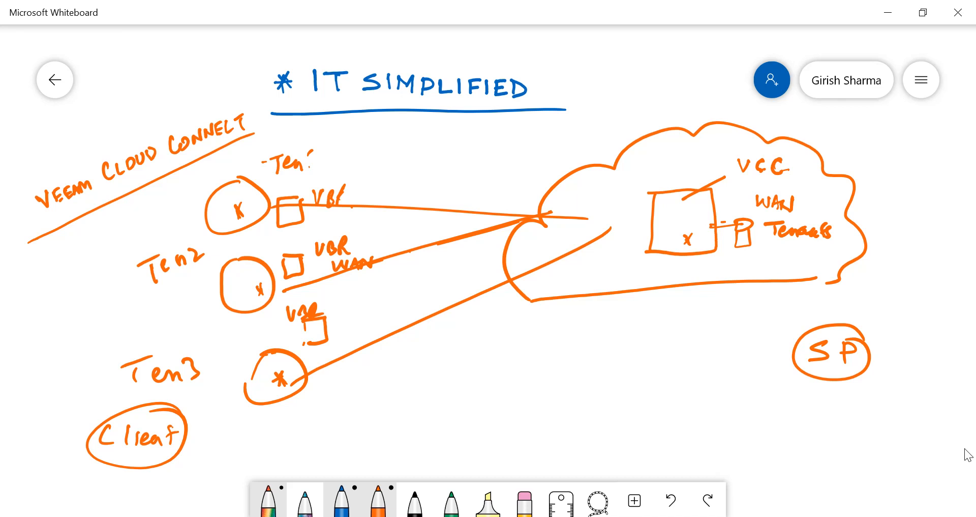
Step: Write Gen Cert under WAN Tenants and retouch the third tenant's VBR box
mouse_move(779, 247)
left_mouse_down()
mouse_move(777, 270)
mouse_move(831, 257)
mouse_move(834, 265)
left_mouse_up()
left_click_drag(832, 260, 846, 257)
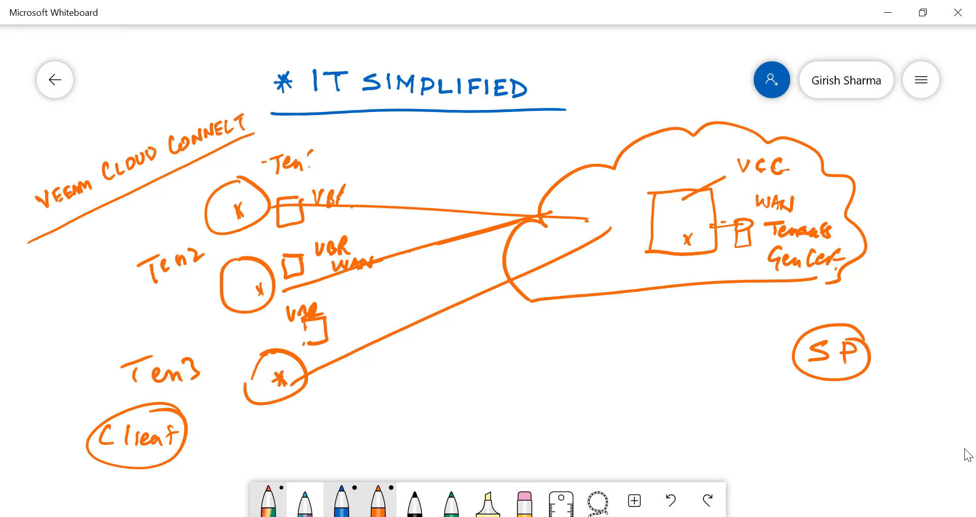
left_click_drag(305, 324, 307, 344)
Step: Switch to the VBR remote desktop session and start adding a new WAN accelerator
mouse_move(427, 515)
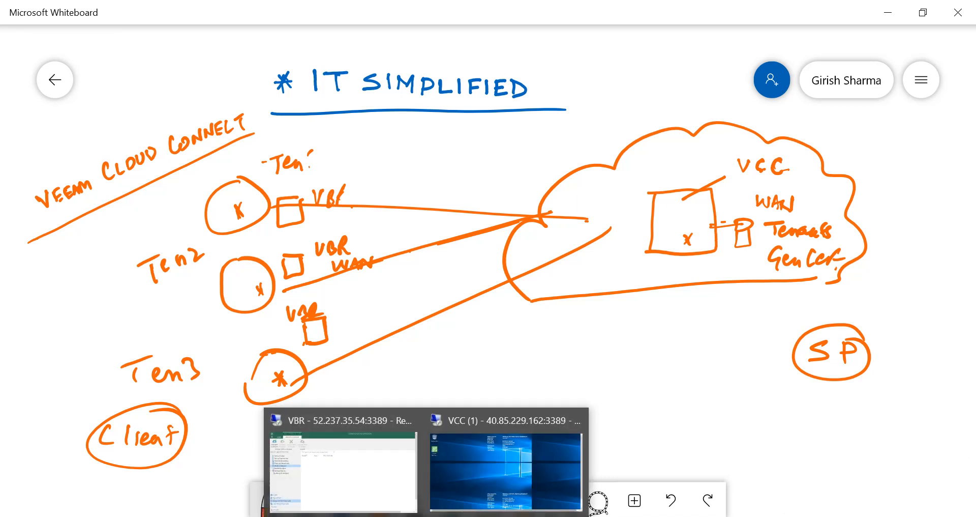
left_click(377, 479)
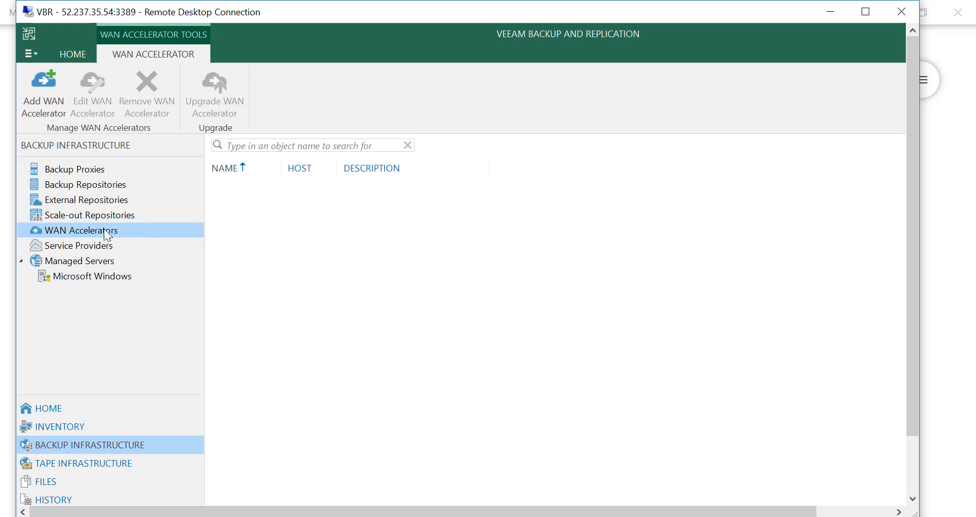
left_click(44, 120)
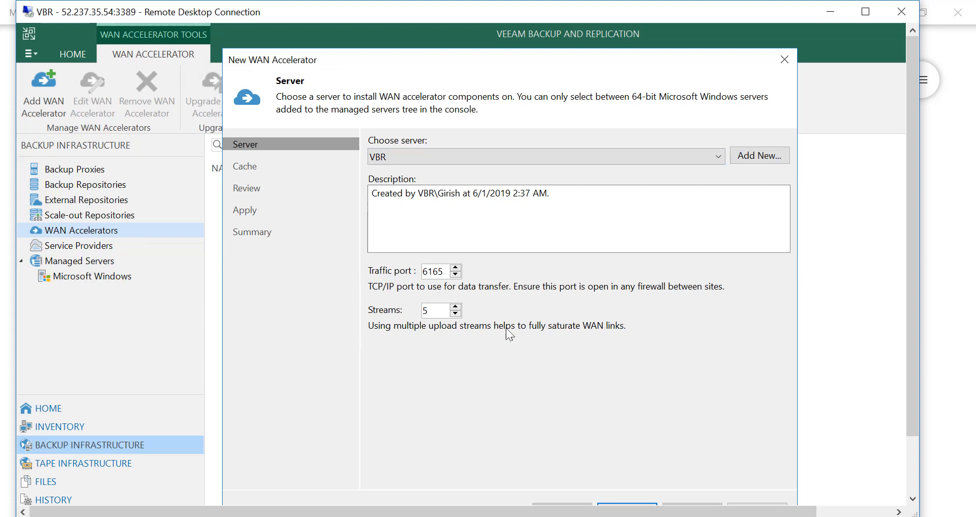
Step: Create the WAN accelerator on server VBR with a 25 GB cache and apply the settings
left_click_drag(587, 59, 569, 47)
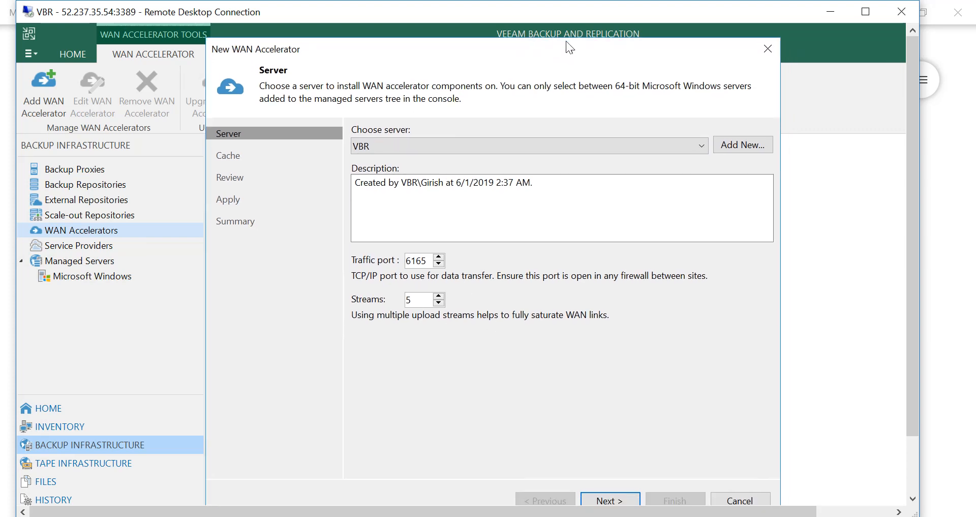
left_click(608, 499)
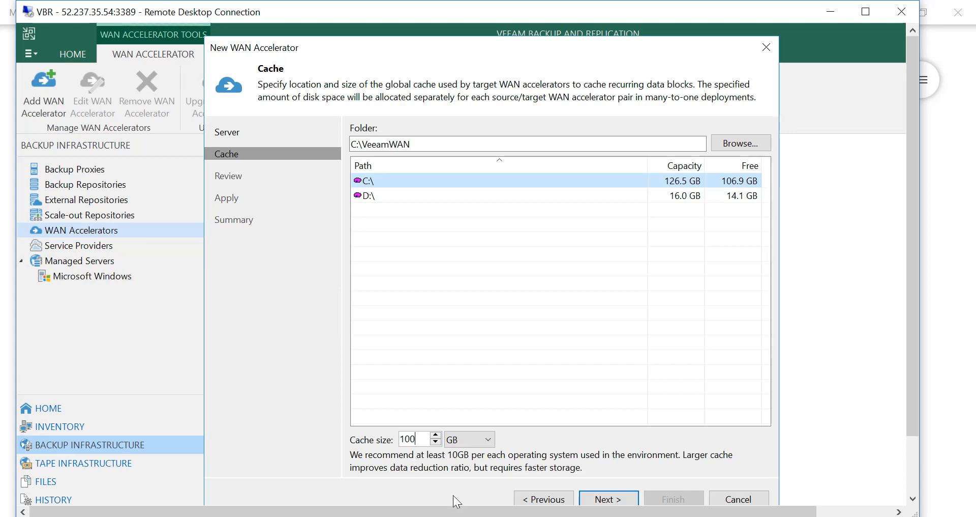
key("BackSpace")
key("BackSpace")
key("BackSpace")
type("25")
left_click(603, 500)
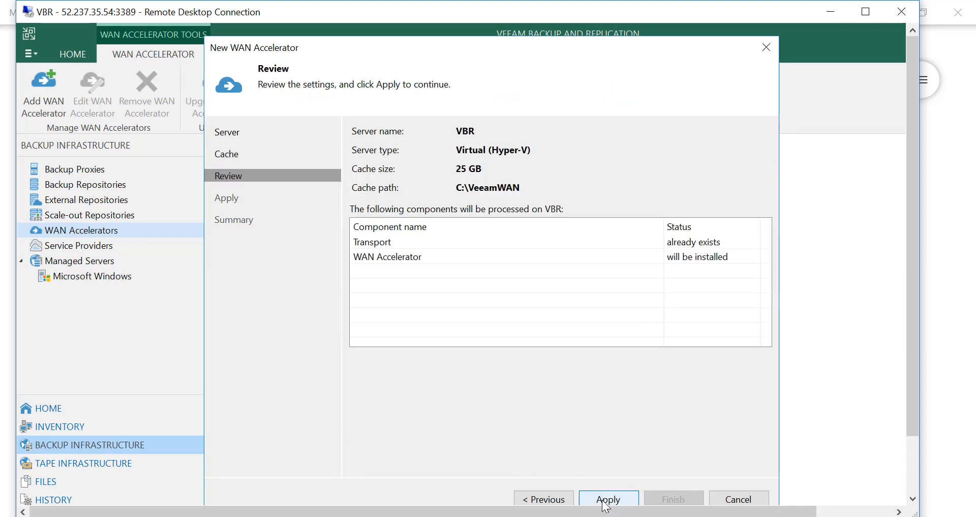
left_click(605, 499)
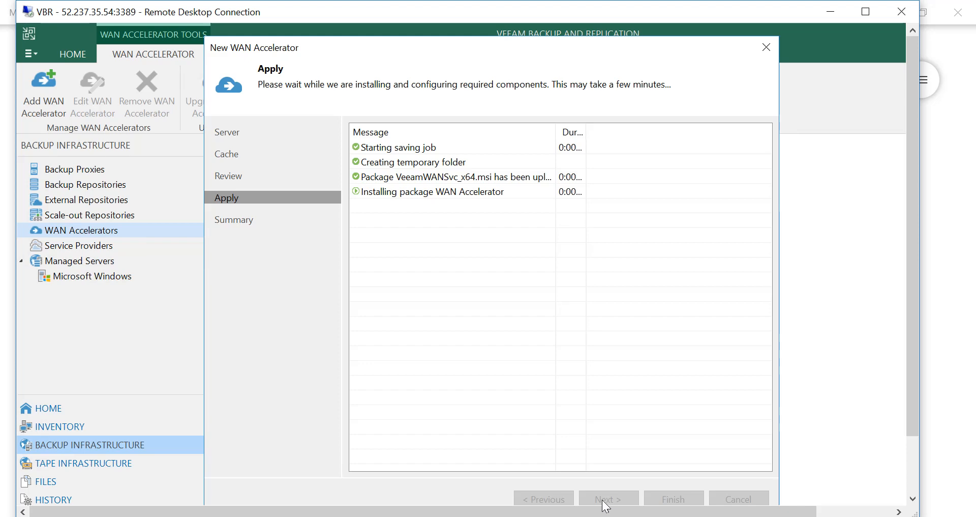
Step: Return to the whiteboard and draw a circled 3-2-1 sequence with an arrow from 1 up into the cloud
left_click(605, 511)
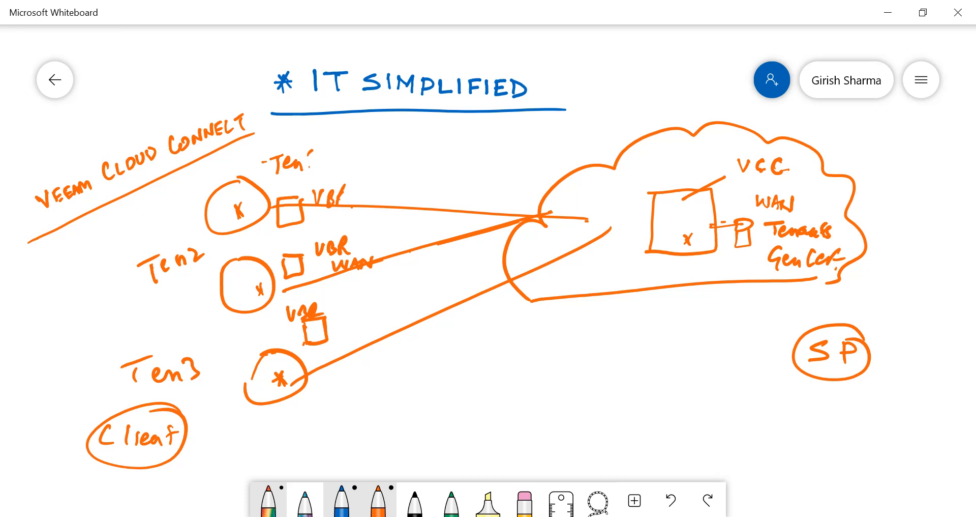
mouse_move(471, 370)
left_mouse_down()
mouse_move(478, 377)
mouse_move(459, 402)
mouse_move(519, 387)
mouse_move(544, 403)
mouse_move(577, 400)
left_mouse_up()
left_click_drag(584, 390, 605, 390)
left_click_drag(647, 369, 652, 406)
mouse_move(487, 359)
left_mouse_down()
mouse_move(455, 404)
mouse_move(496, 375)
left_mouse_up()
mouse_move(565, 367)
left_mouse_down()
mouse_move(579, 397)
mouse_move(567, 378)
left_mouse_up()
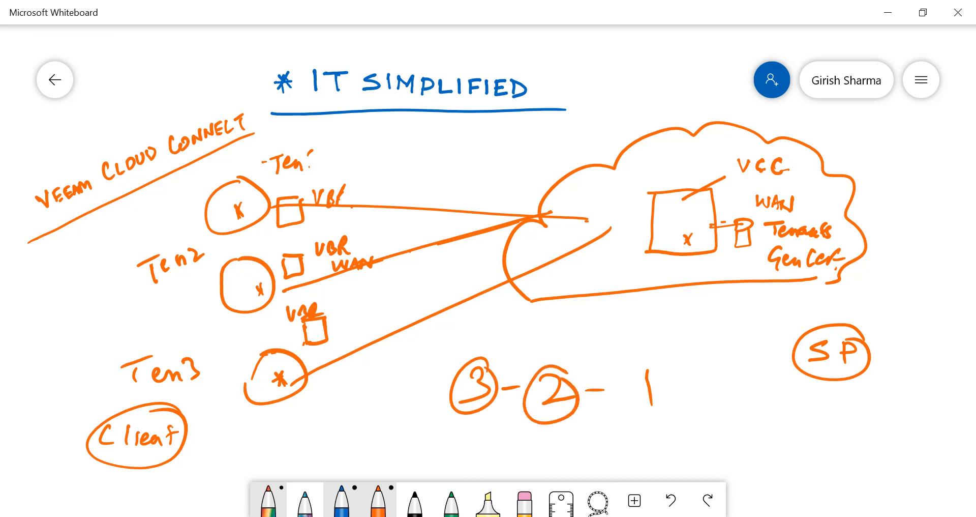
mouse_move(666, 370)
left_mouse_down()
mouse_move(655, 355)
mouse_move(672, 370)
mouse_move(707, 270)
mouse_move(693, 295)
left_mouse_up()
left_click_drag(709, 272, 717, 292)
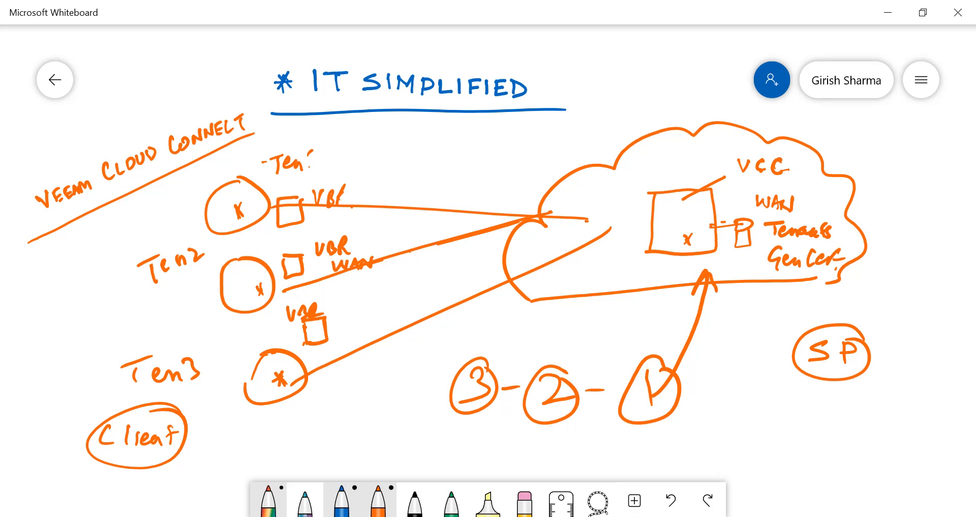
Step: Return to the remote desktop and finish the New WAN Accelerator wizard
key("alt+Tab")
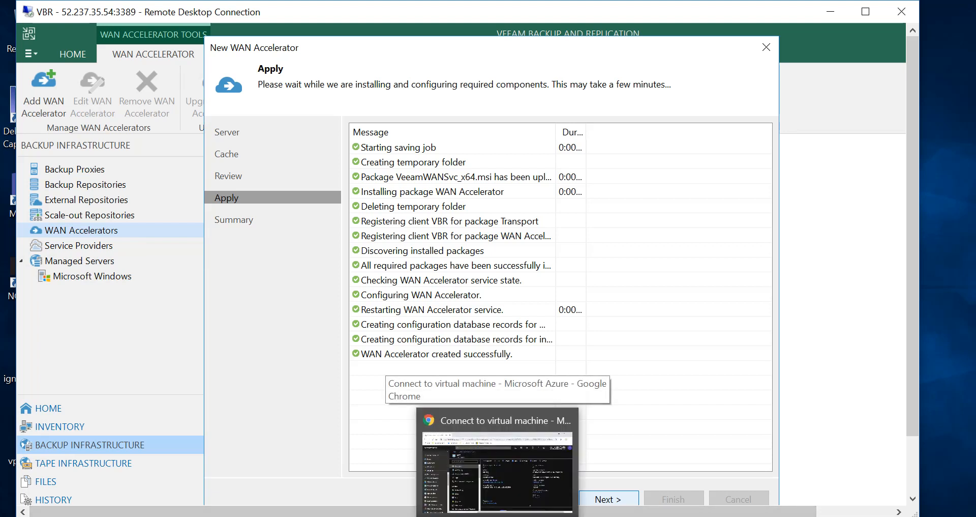
left_click(610, 499)
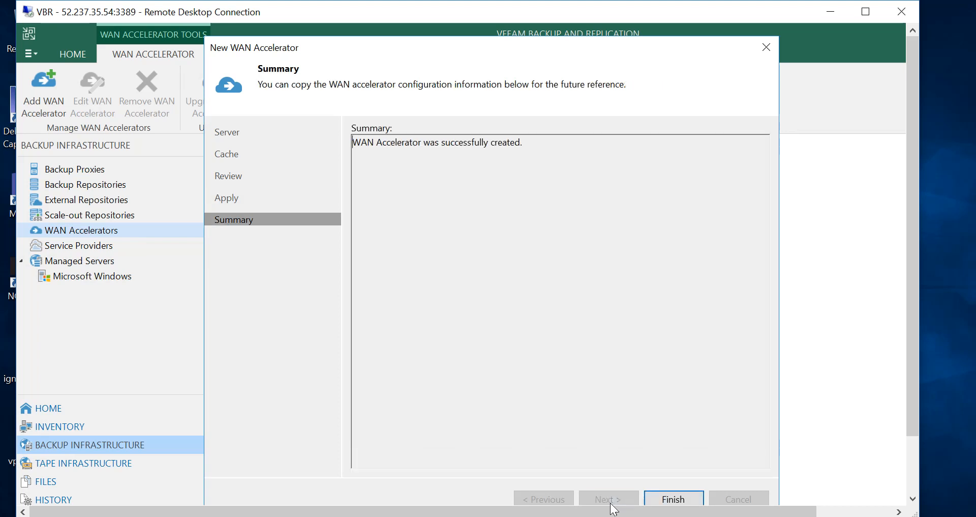
left_click(675, 500)
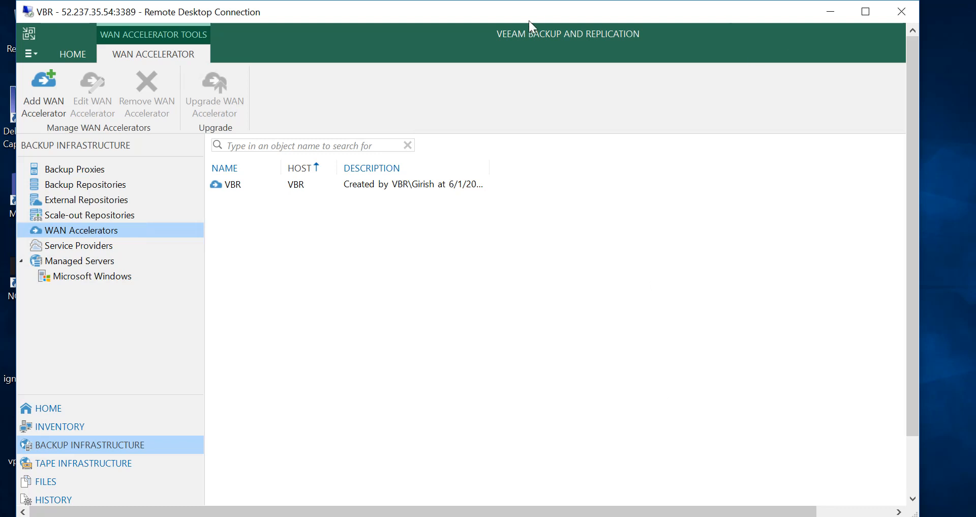
Step: Maximize the remote desktop window after checking the Notepad holding the service provider connection details
left_click_drag(484, 18, 532, 15)
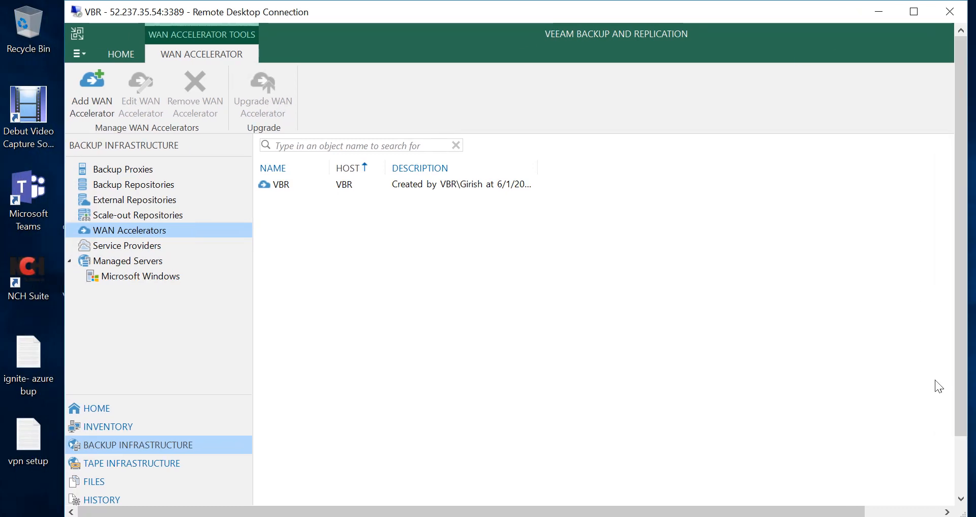
left_click(963, 496)
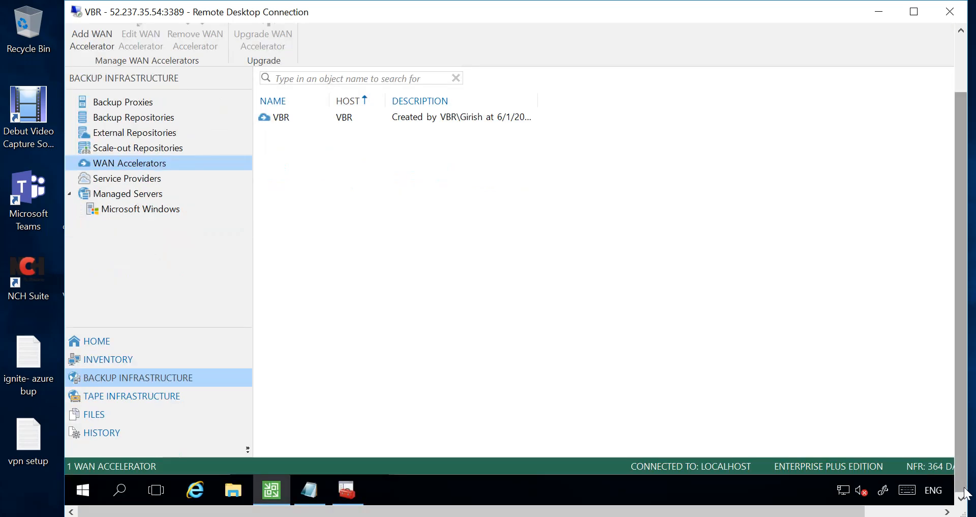
left_click(321, 488)
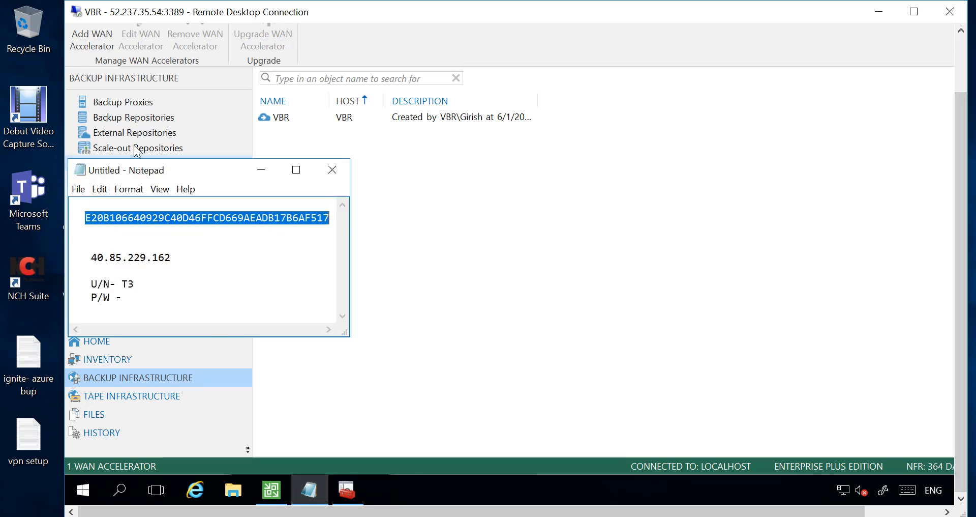
left_click_drag(60, 75, 212, 75)
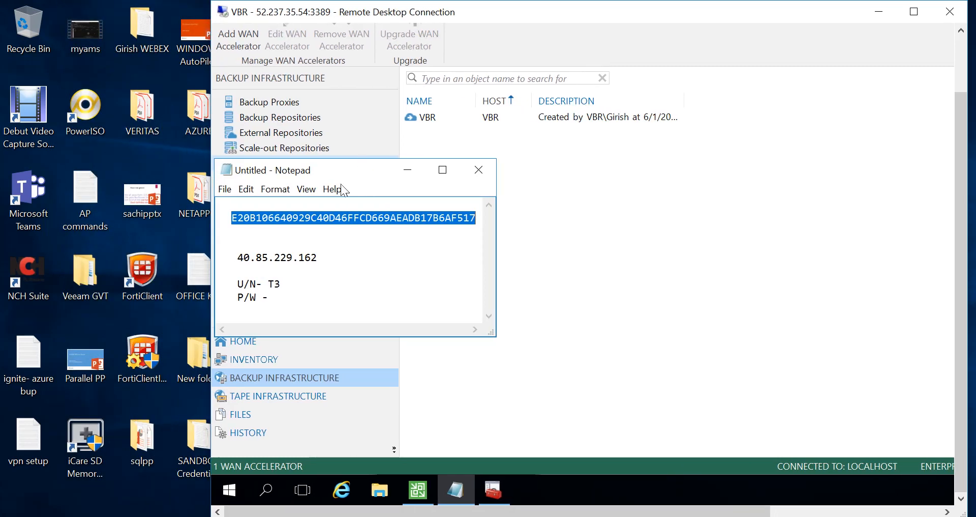
left_click(914, 14)
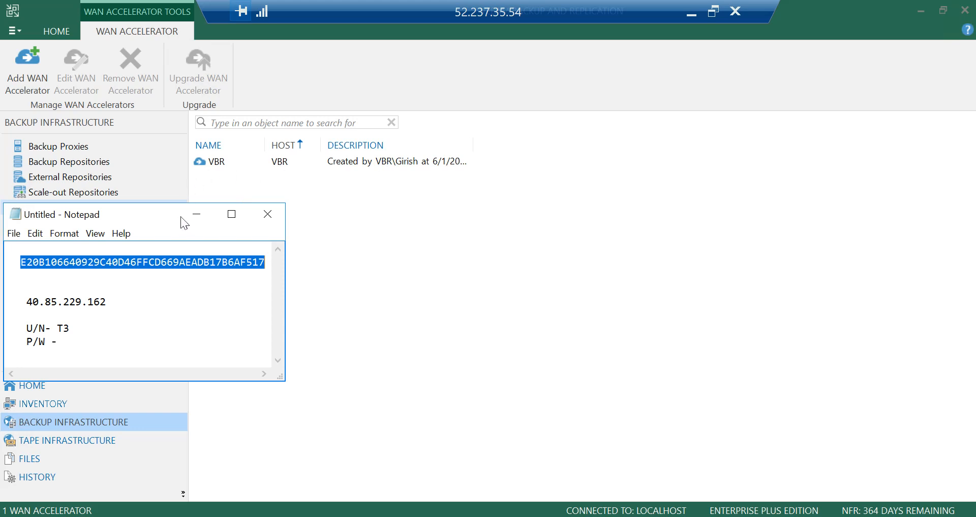
left_click(196, 214)
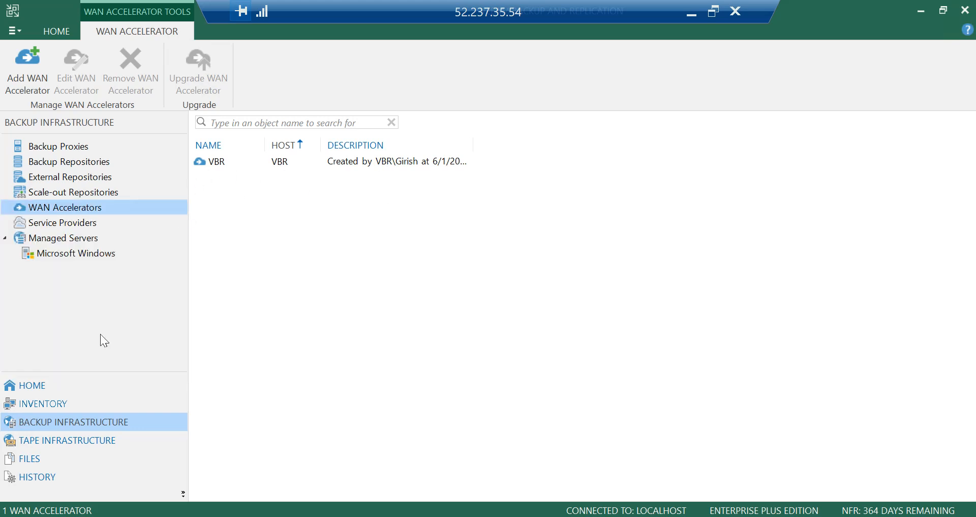
Step: Open Service Providers and start adding a new service provider
left_click(87, 224)
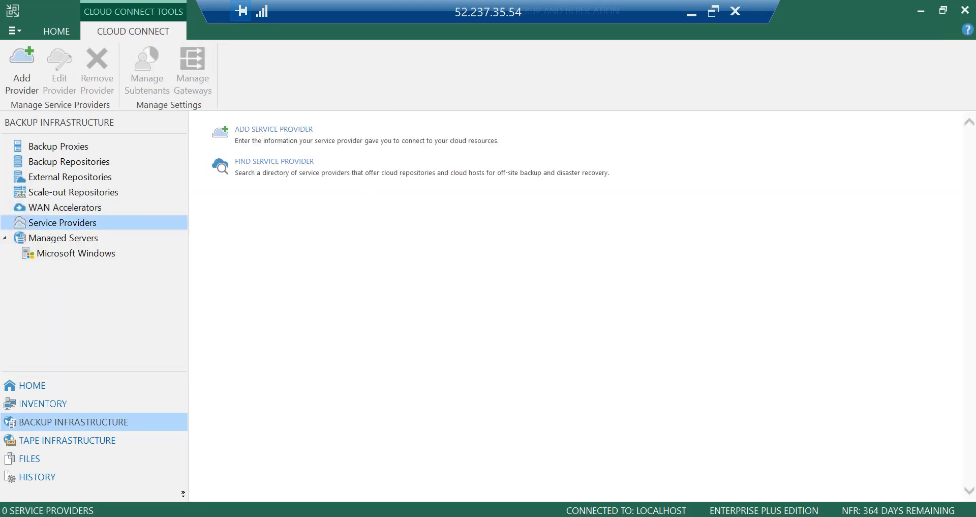
left_click(287, 143)
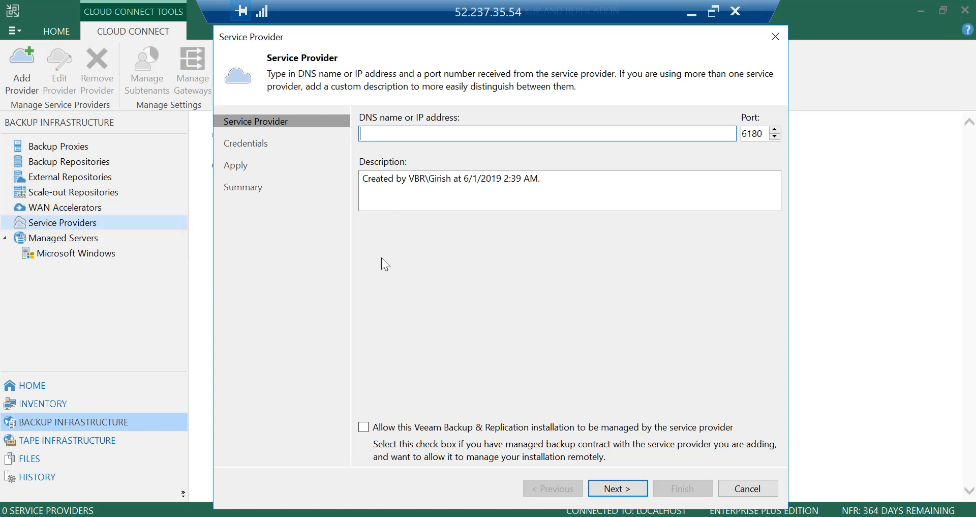
Step: Copy the provider address 40.85.229.162 from Notepad into the DNS name field and allow management by the service provider
key("alt+Tab")
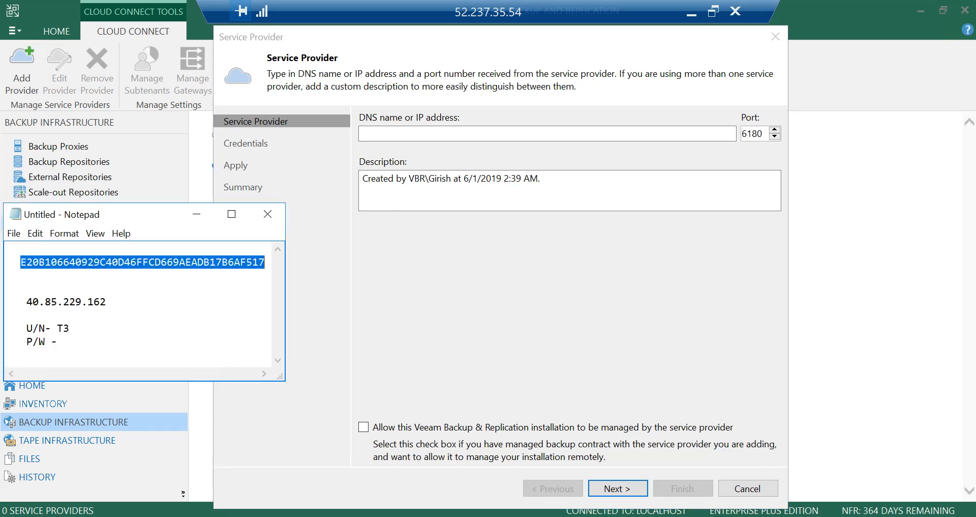
left_click_drag(106, 301, 8, 289)
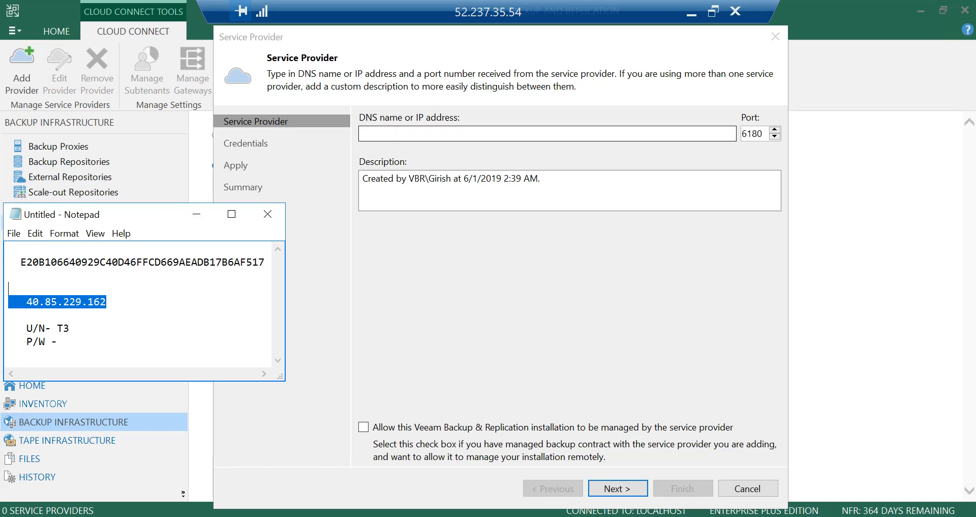
key("alt+Tab")
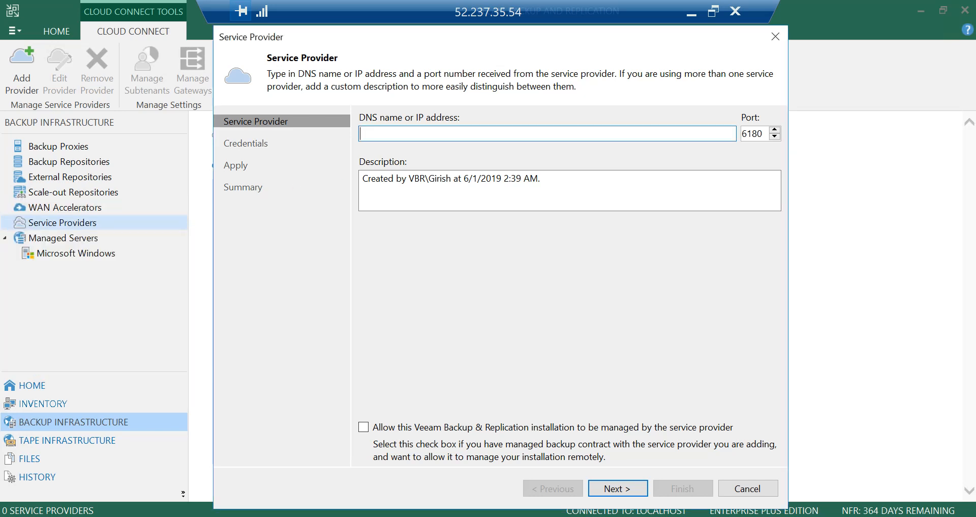
right_click(444, 133)
left_click(380, 191)
key("alt+Tab")
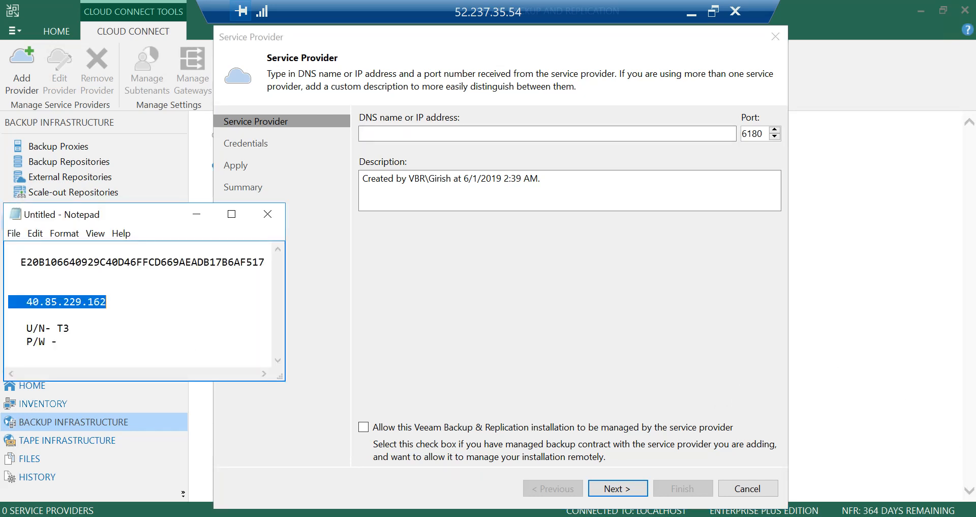
left_click(101, 301)
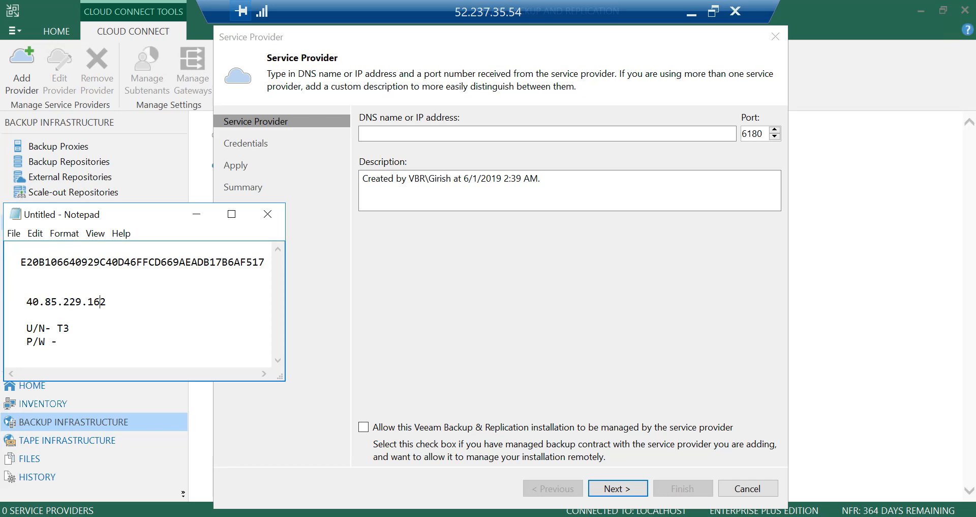
left_click_drag(105, 302, 8, 292)
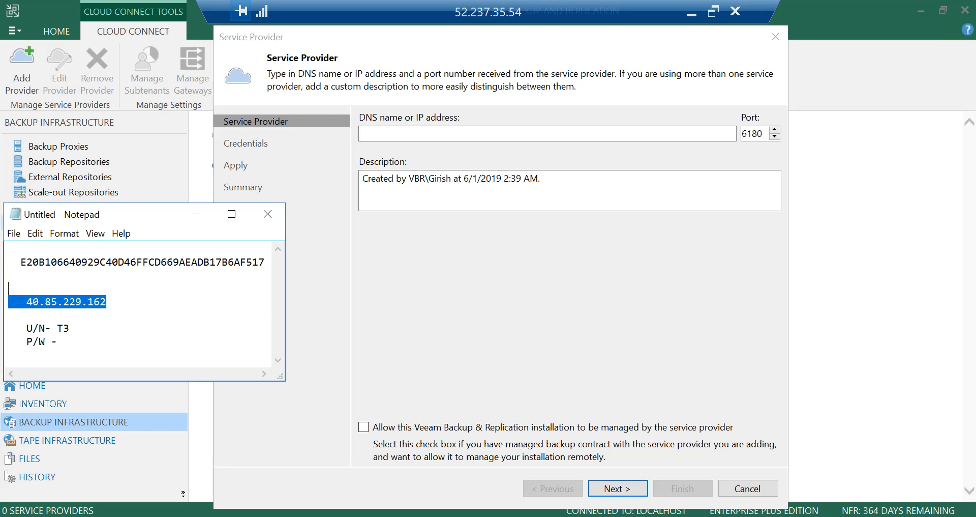
left_click(57, 302)
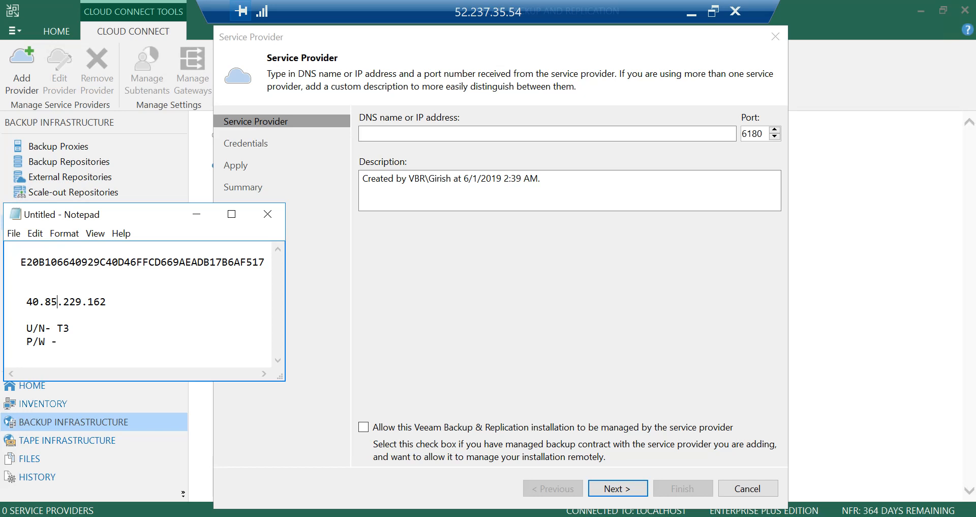
left_click_drag(27, 302, 106, 301)
key("ctrl+c")
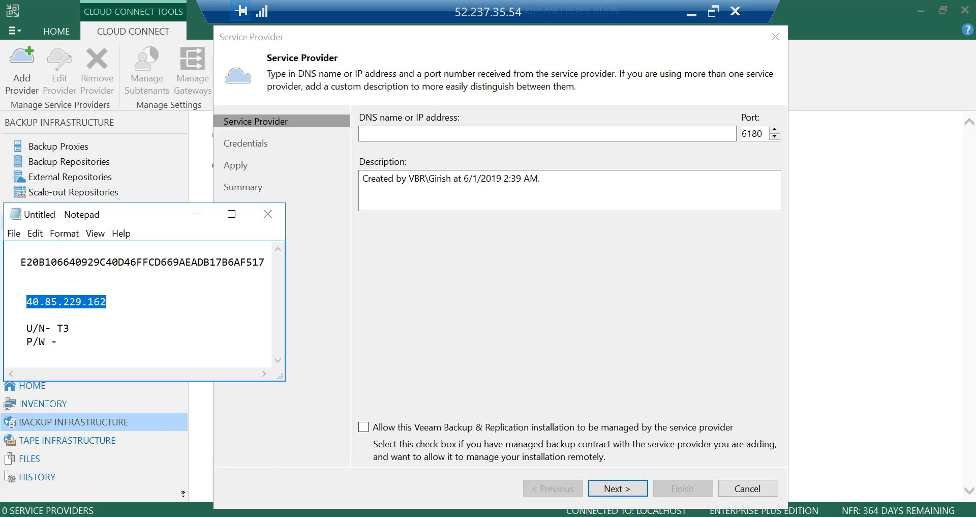
left_click(564, 134)
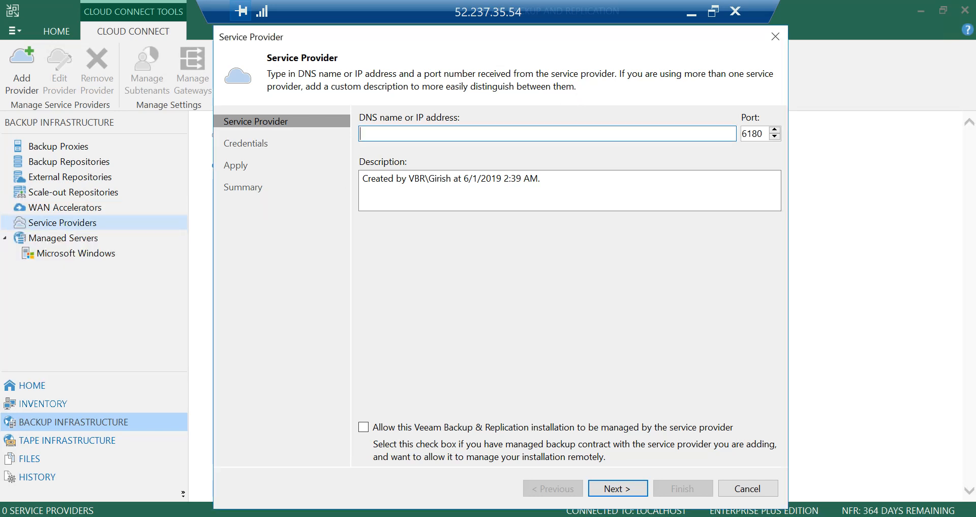
key("ctrl+v")
left_click(364, 426)
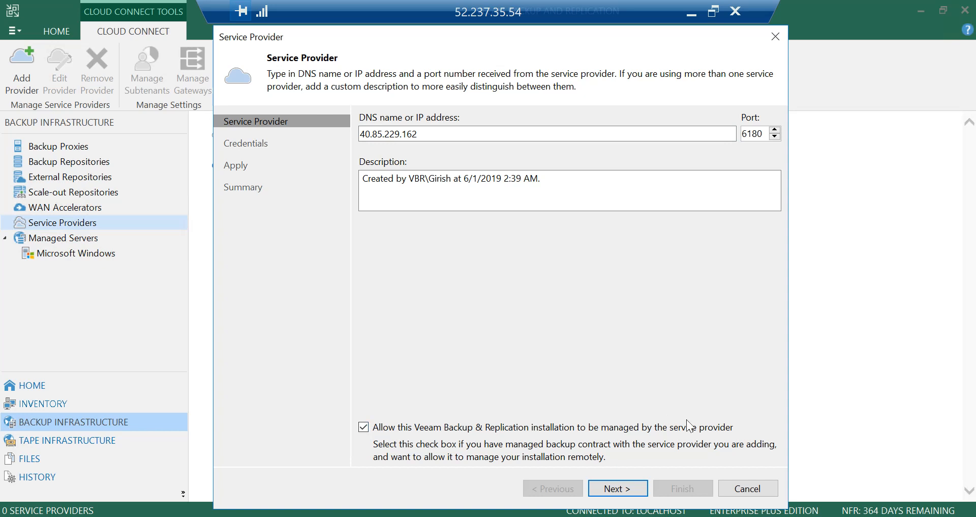
Step: Continue past the certificate alert and verify the certificate by pasting the thumbprint copied from Notepad
left_click(635, 489)
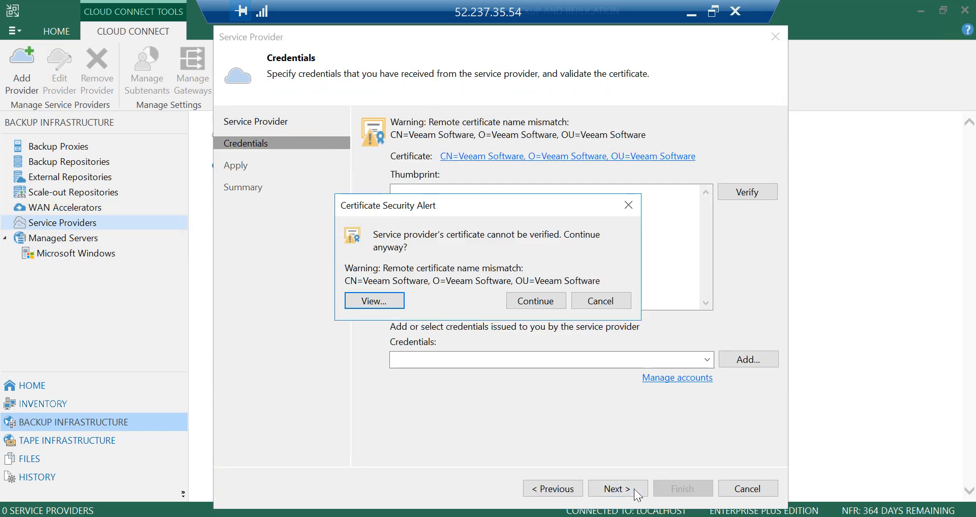
left_click(534, 301)
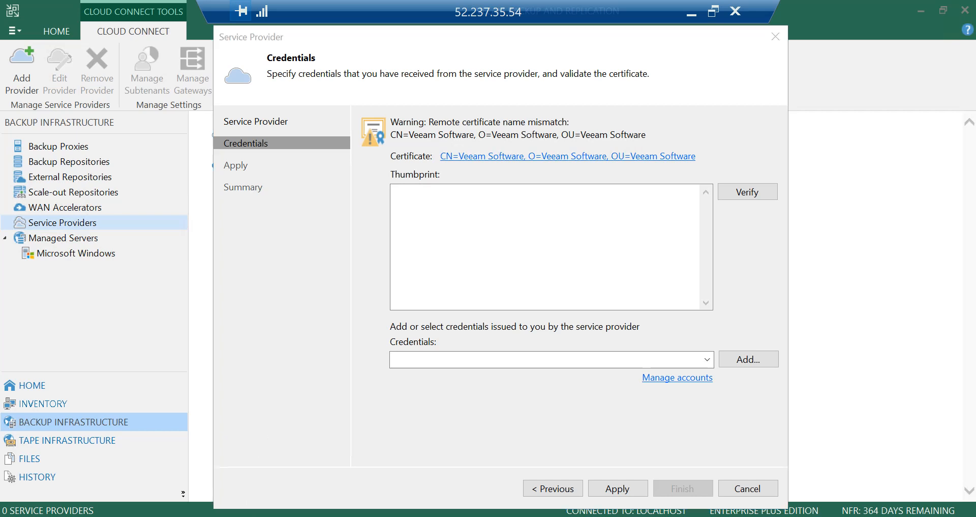
key("alt+Tab")
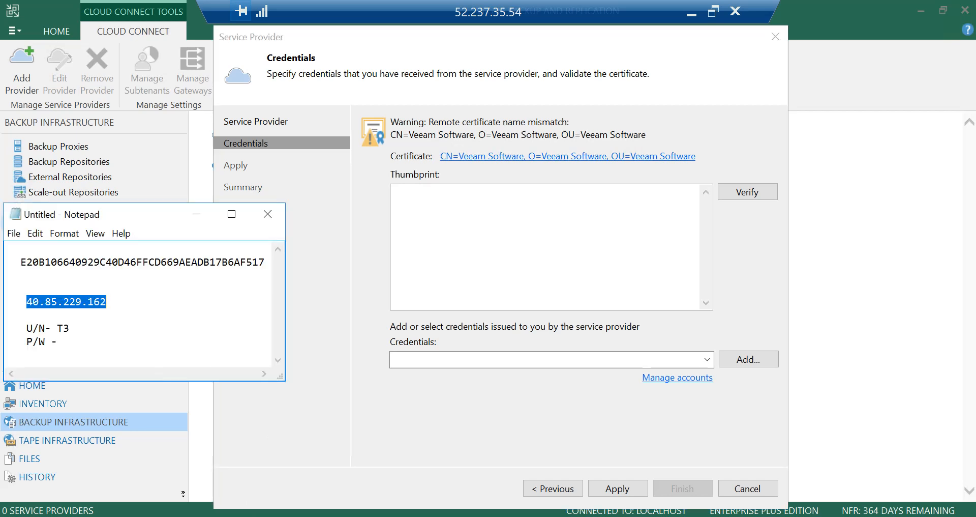
left_click_drag(21, 262, 265, 262)
key("ctrl+c")
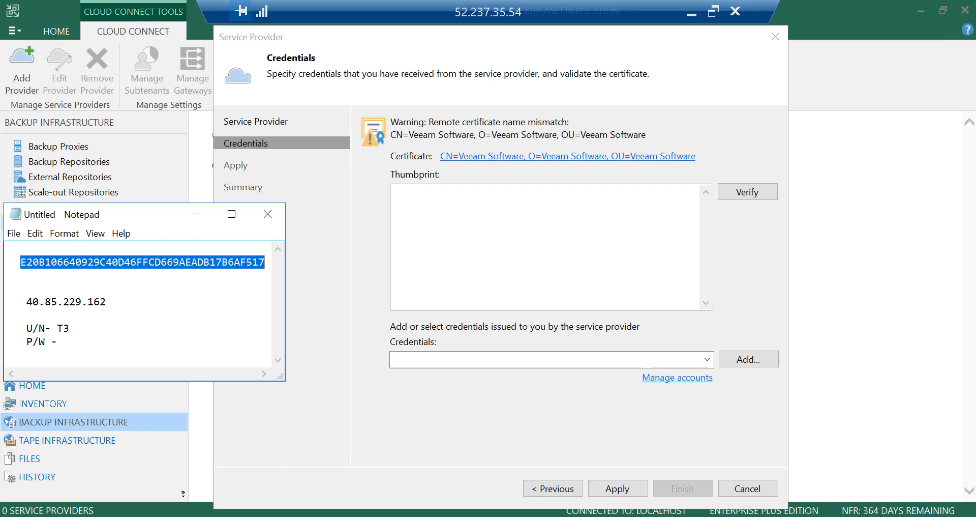
key("alt+Tab")
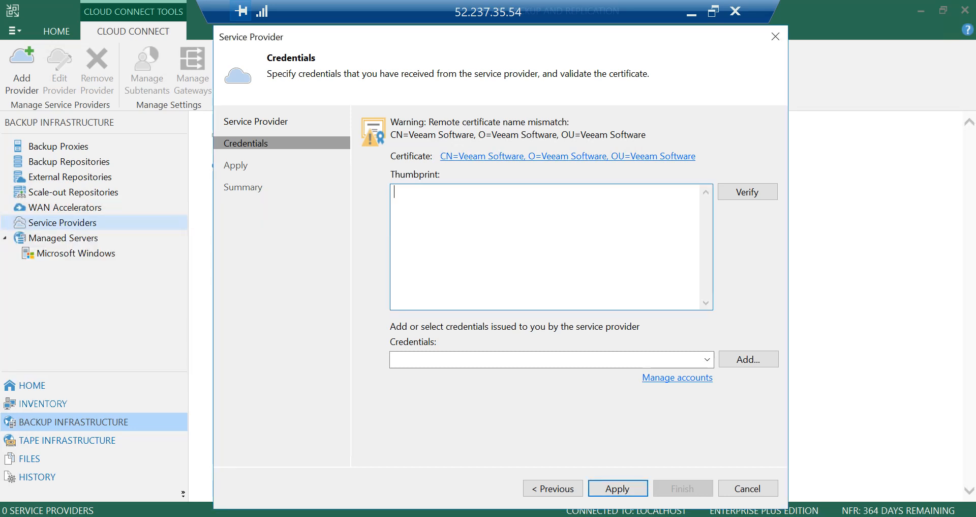
key("ctrl+v")
left_click(753, 195)
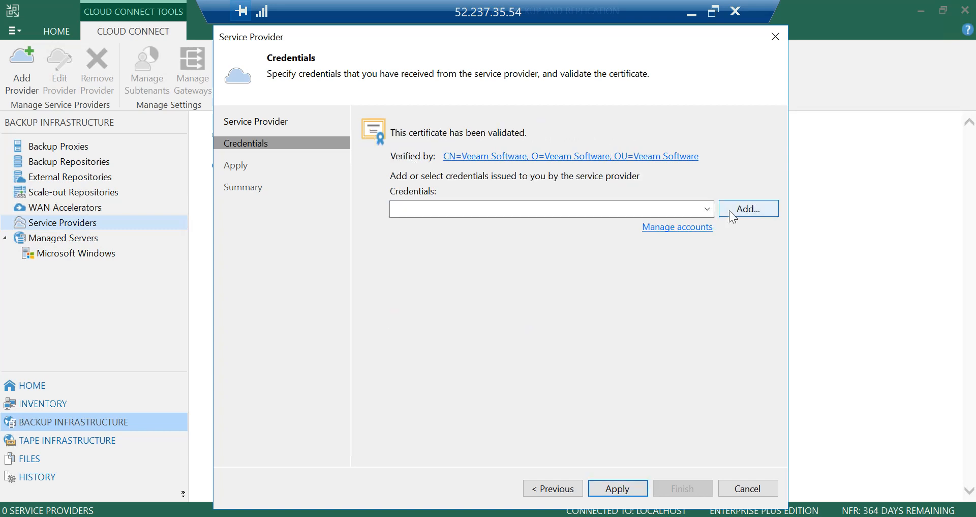
Step: Add service provider credentials with username T3 and the account password
left_click(749, 209)
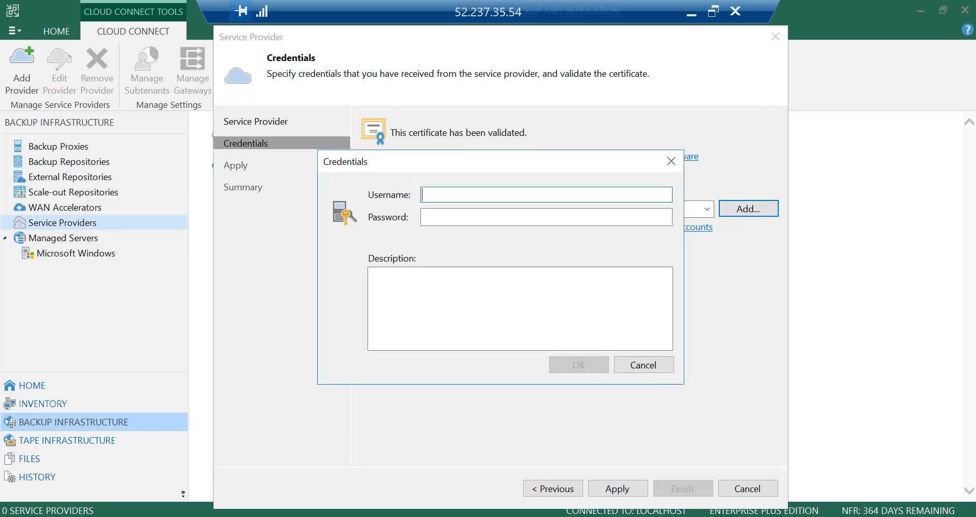
type("T#")
key("BackSpace")
type("3")
key("Tab")
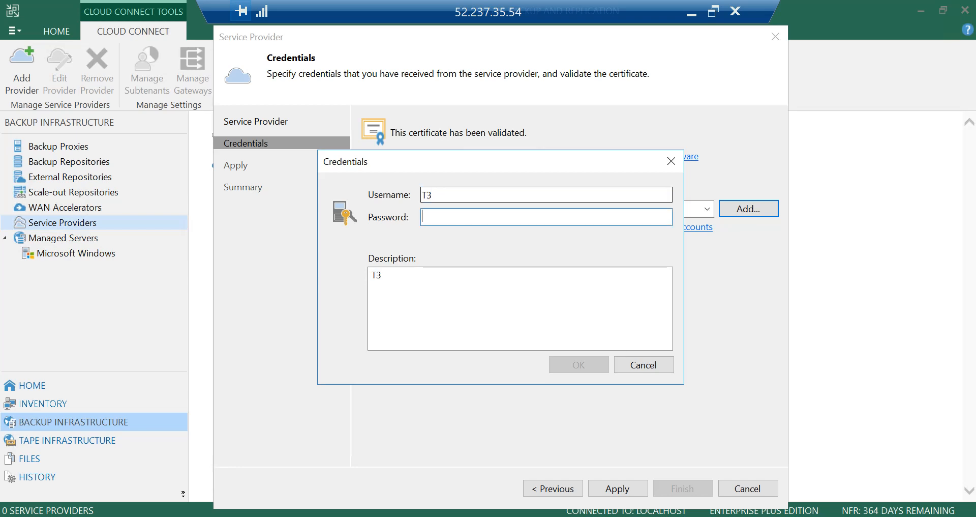
type("P")
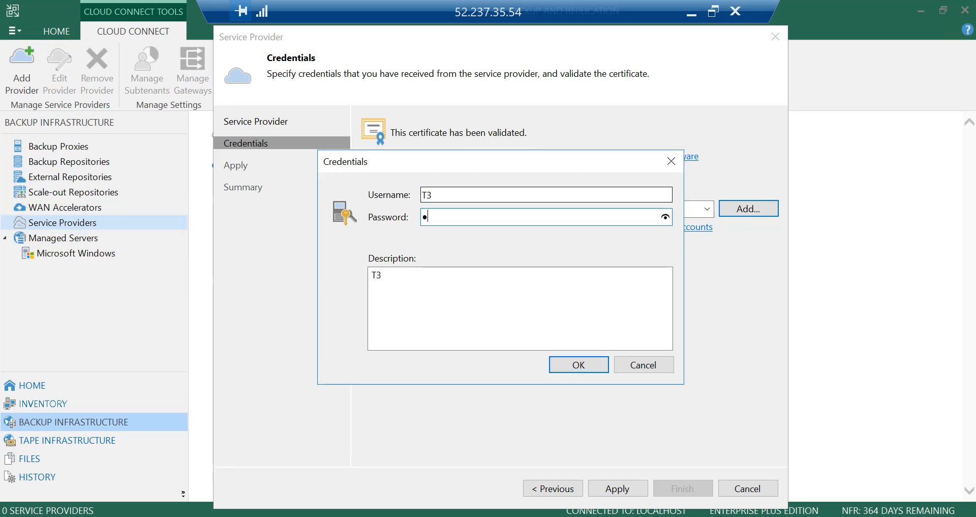
type("•••••••••••")
left_click(565, 364)
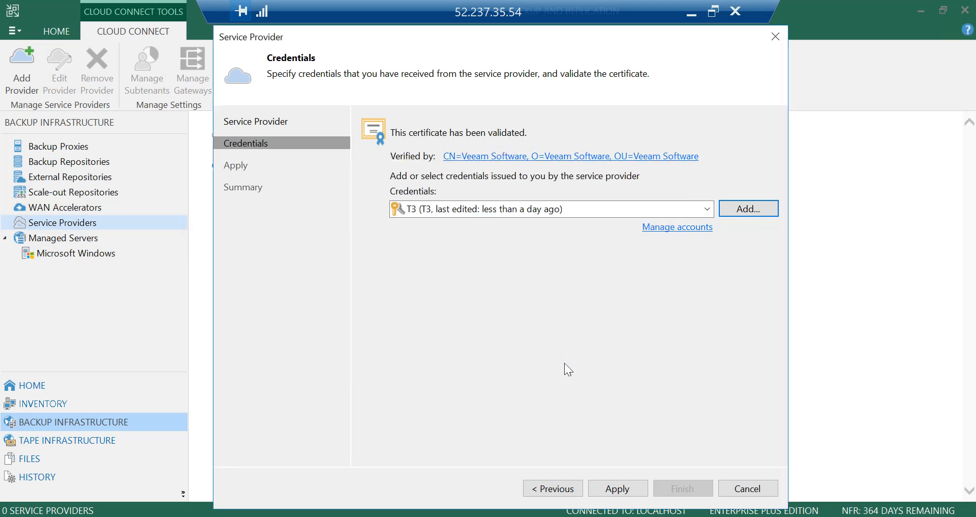
Step: Select Cloud repository 3, apply the settings and finish the wizard, closing the rescan log
left_click(619, 489)
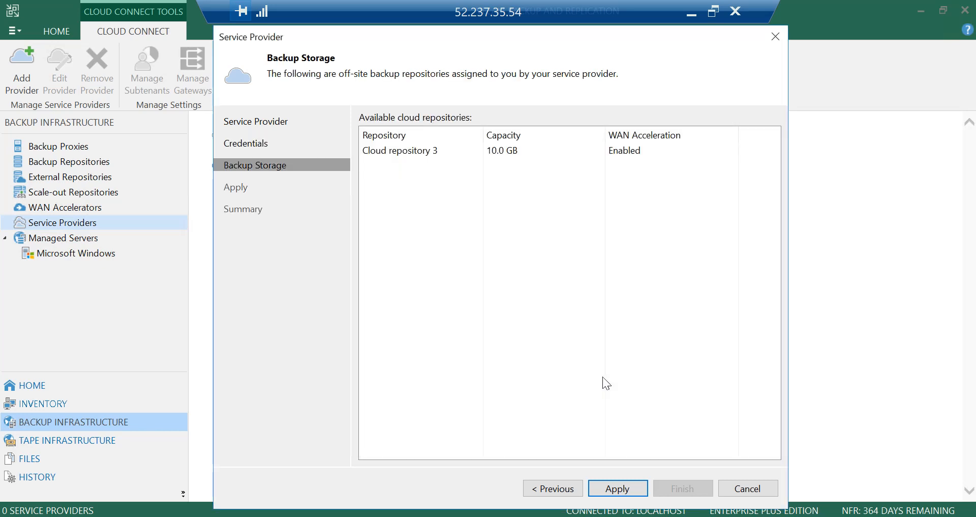
left_click(402, 155)
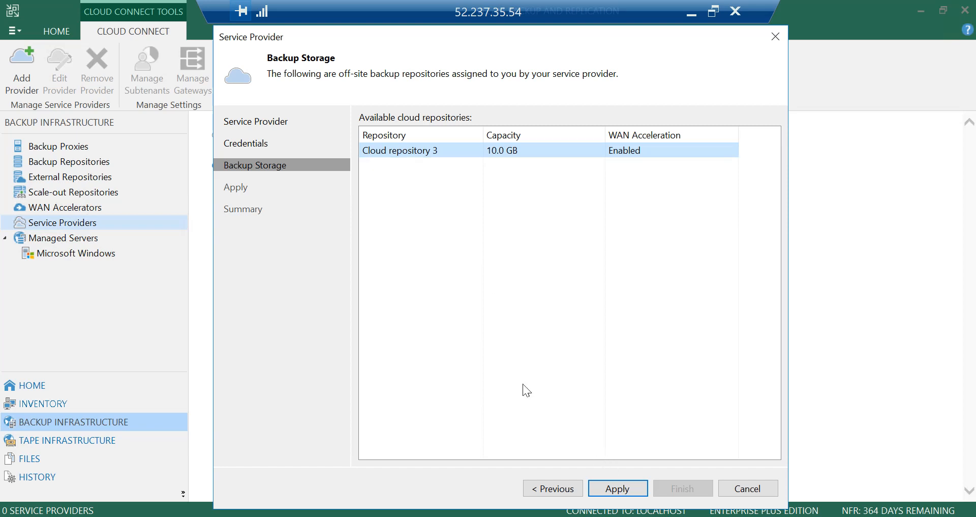
left_click(611, 493)
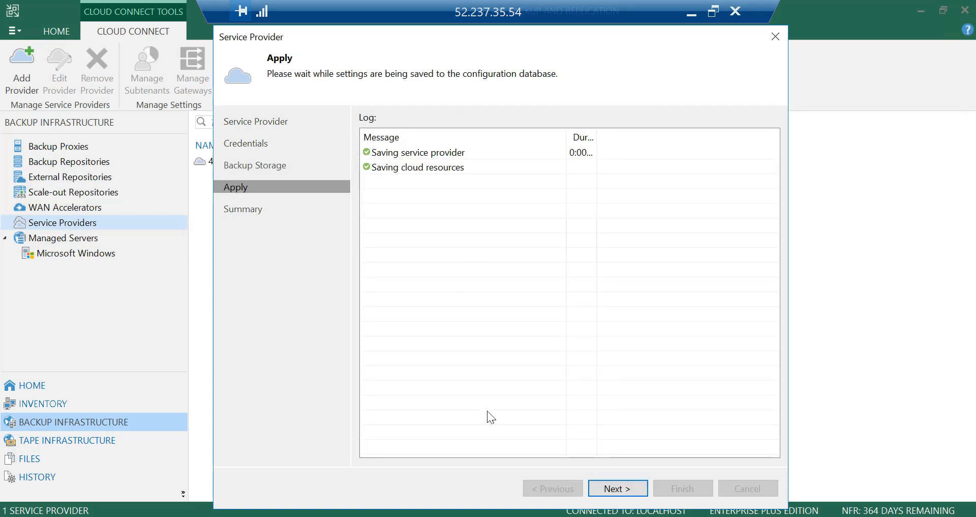
left_click(620, 488)
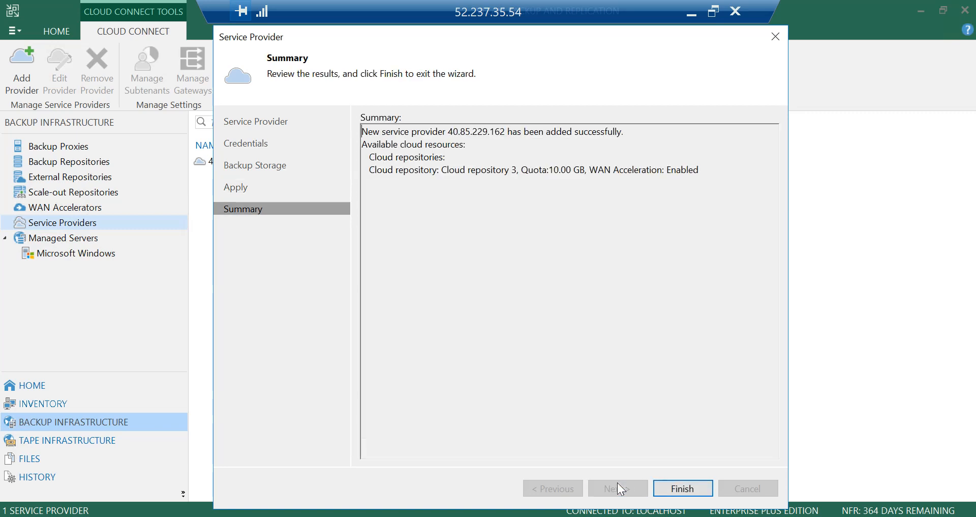
left_click(674, 491)
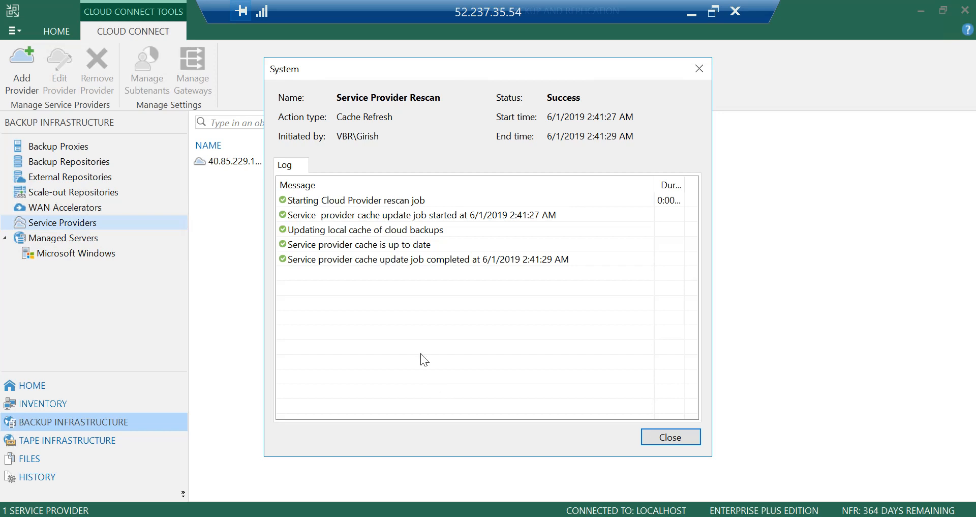
left_click(671, 439)
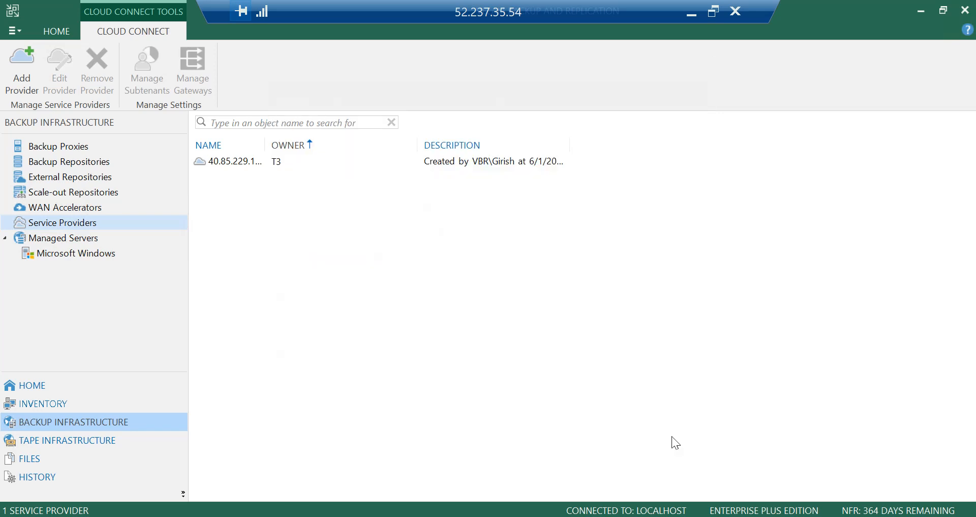
Step: Open Backup Repositories and widen the name column to inspect the cloud repository
left_click(93, 168)
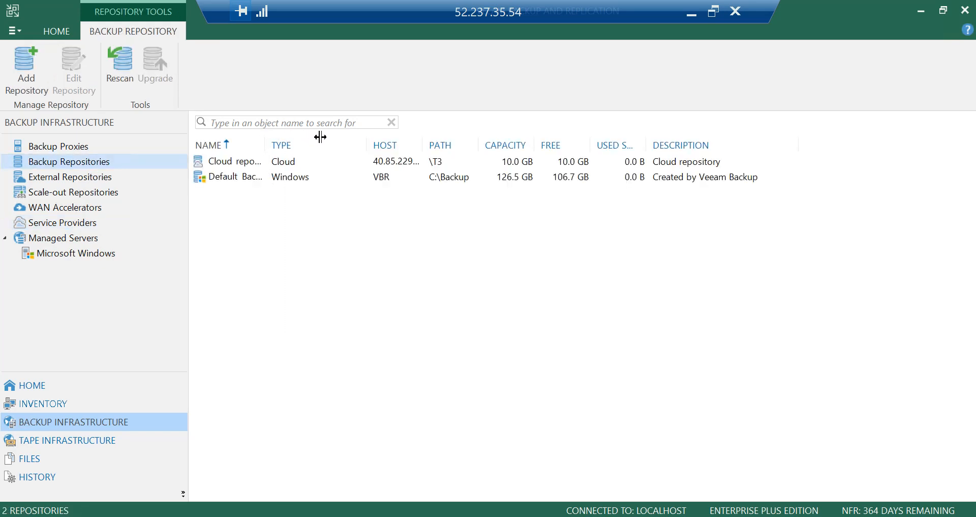
left_click_drag(320, 137, 322, 138)
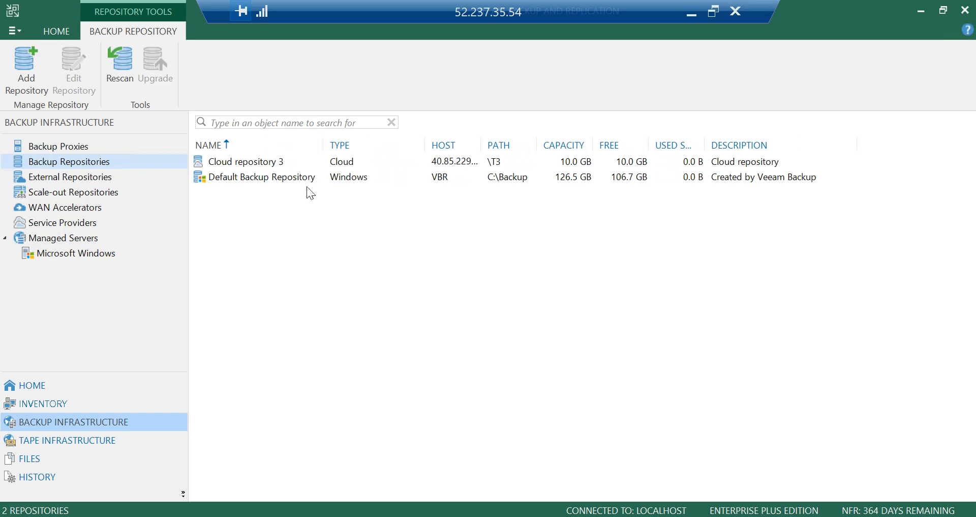
left_click(277, 163)
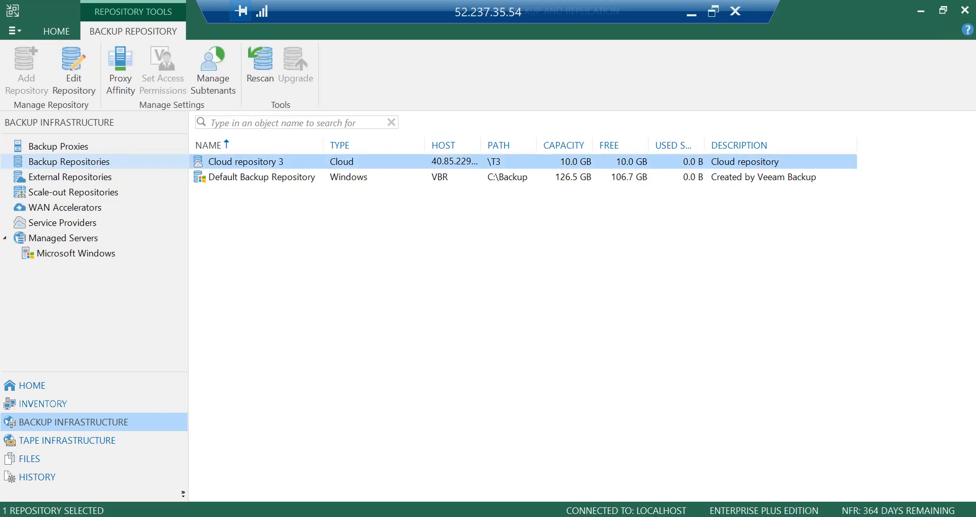
Step: Switch to the whiteboard and draw repository cylinders beside Ten3's VBR box and the cloud WAN accelerator
left_click(713, 11)
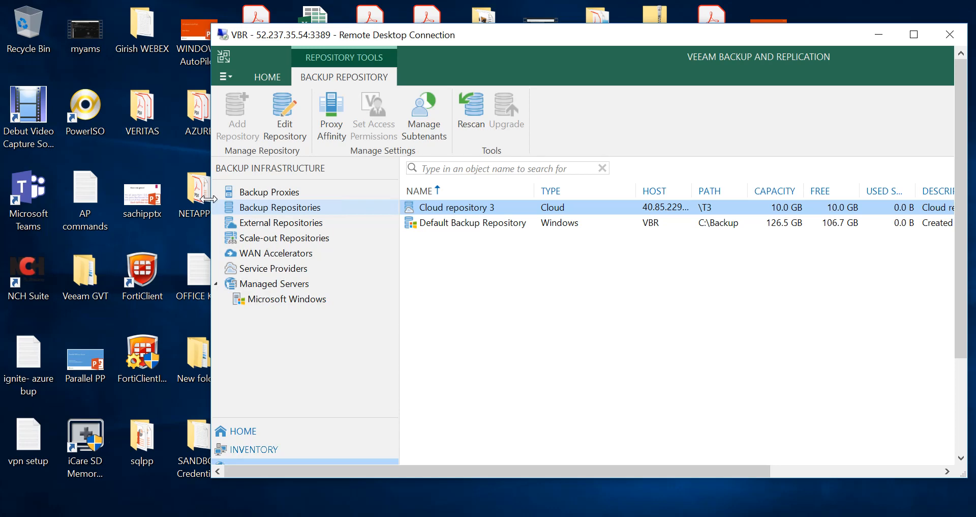
left_click_drag(211, 201, 21, 195)
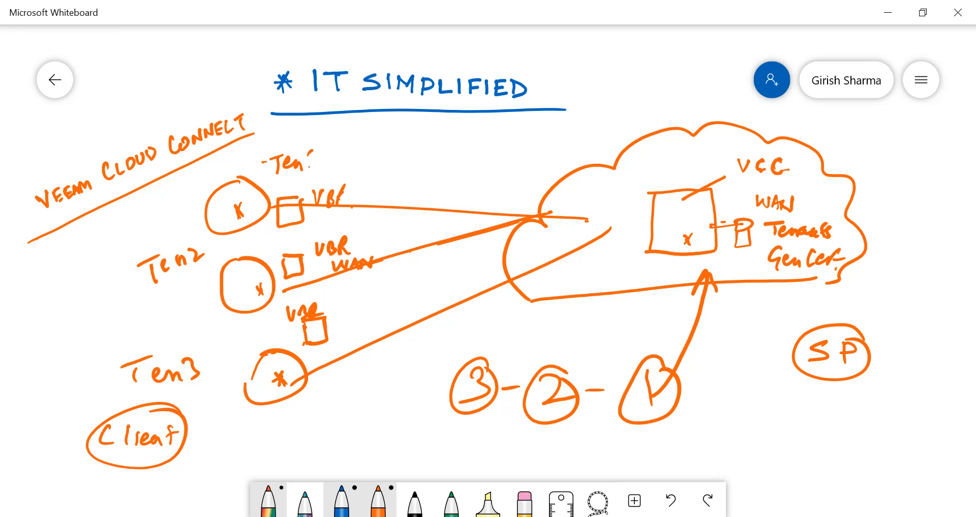
left_click_drag(322, 333, 372, 319)
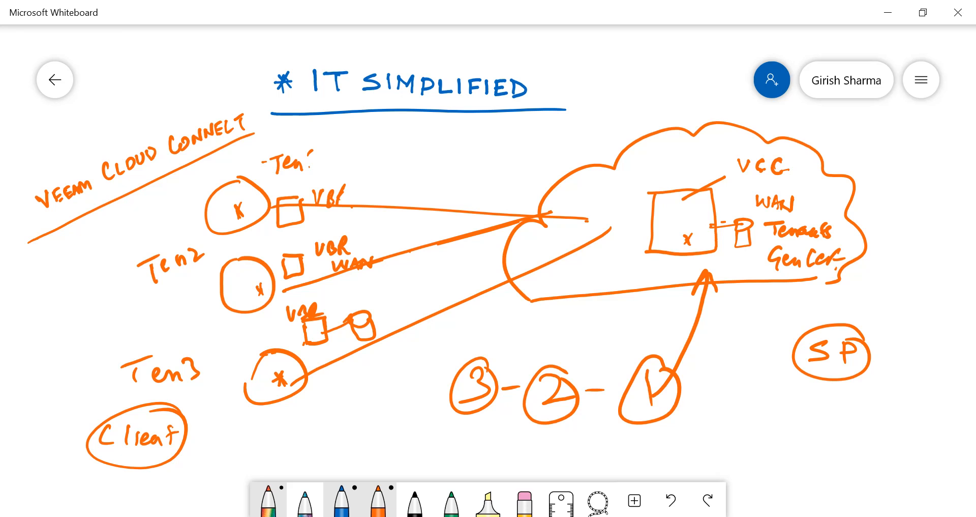
mouse_move(706, 269)
left_mouse_down()
mouse_move(694, 297)
mouse_move(719, 295)
left_mouse_up()
left_click_drag(706, 233, 717, 233)
left_click_drag(736, 228, 744, 243)
left_click_drag(744, 232, 750, 246)
left_click_drag(739, 232, 738, 244)
Step: Write BaaS and DRaaS beneath SP on the whiteboard
left_click_drag(756, 390, 755, 422)
mouse_move(791, 406)
left_mouse_down()
mouse_move(786, 415)
mouse_move(798, 417)
left_mouse_up()
mouse_move(809, 408)
left_mouse_down()
mouse_move(818, 404)
mouse_move(819, 417)
left_mouse_up()
left_click_drag(861, 386, 834, 417)
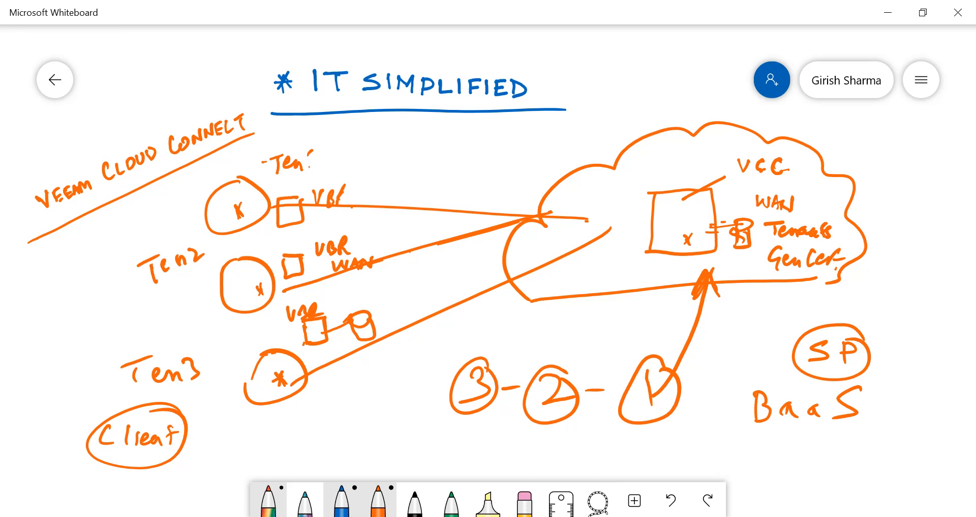
mouse_move(769, 433)
left_mouse_down()
mouse_move(768, 461)
mouse_move(809, 444)
mouse_move(850, 458)
left_mouse_up()
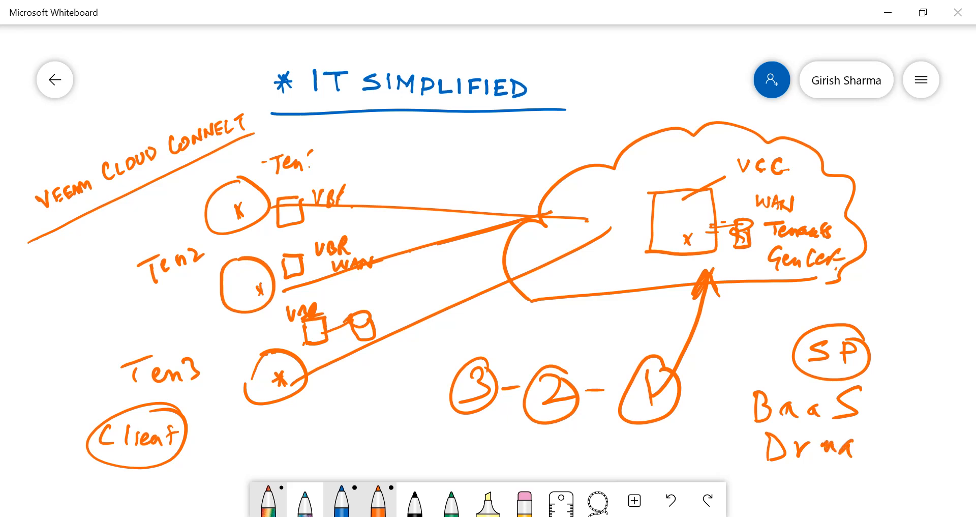
left_click_drag(883, 429, 870, 460)
mouse_move(797, 429)
left_mouse_down()
mouse_move(807, 457)
mouse_move(824, 463)
left_mouse_up()
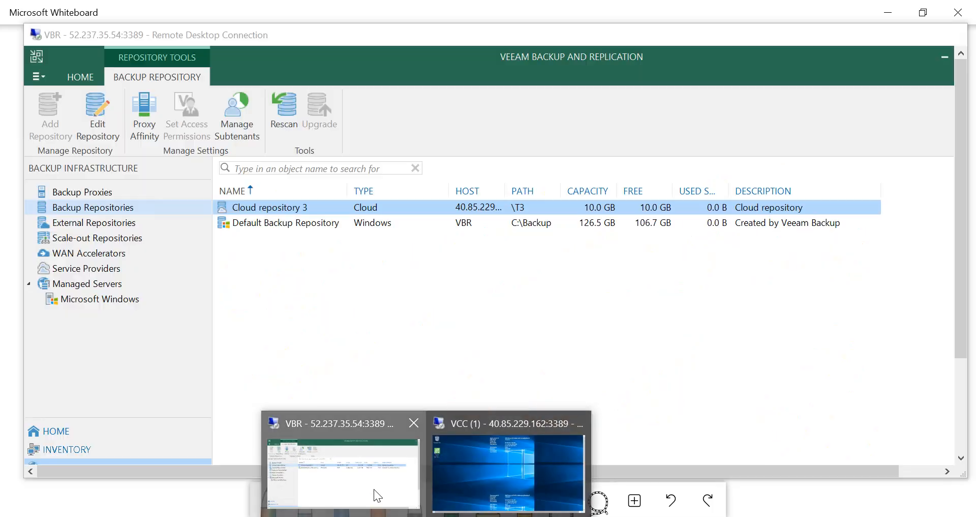
left_click(375, 493)
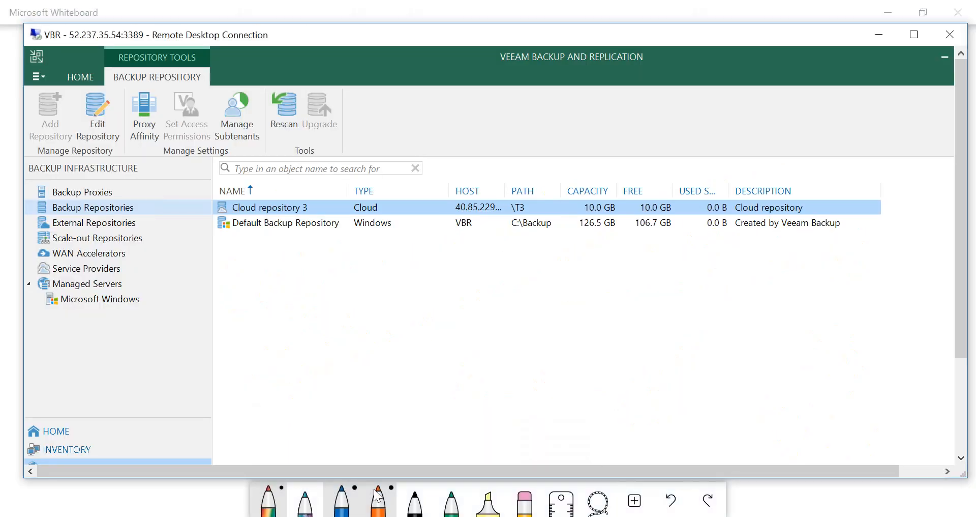